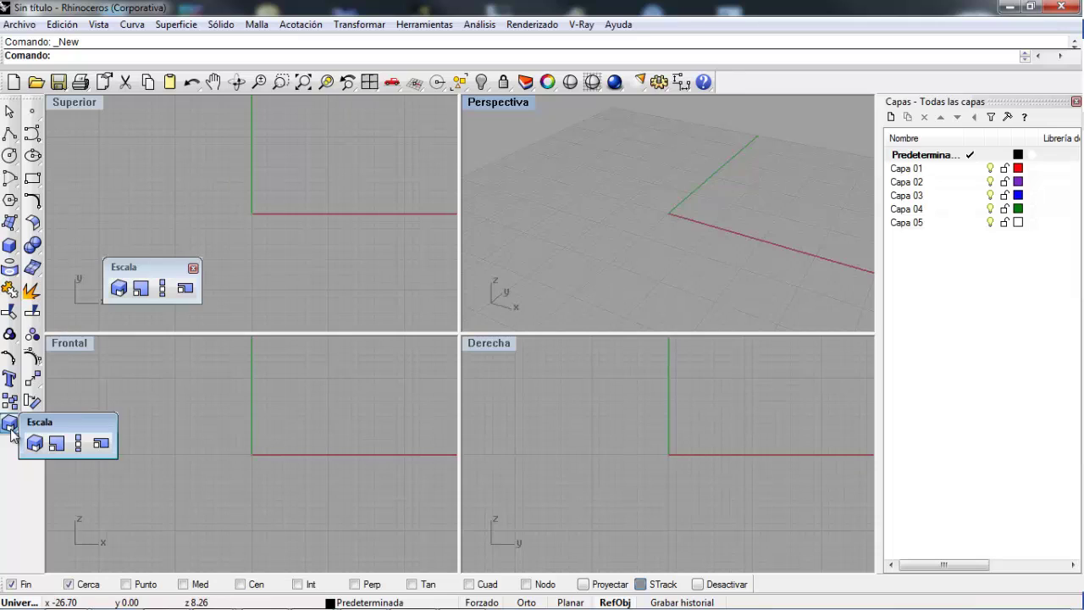
Detach the Scale and Solid tool sets so both float over the viewports.
drag(82, 421, 171, 439)
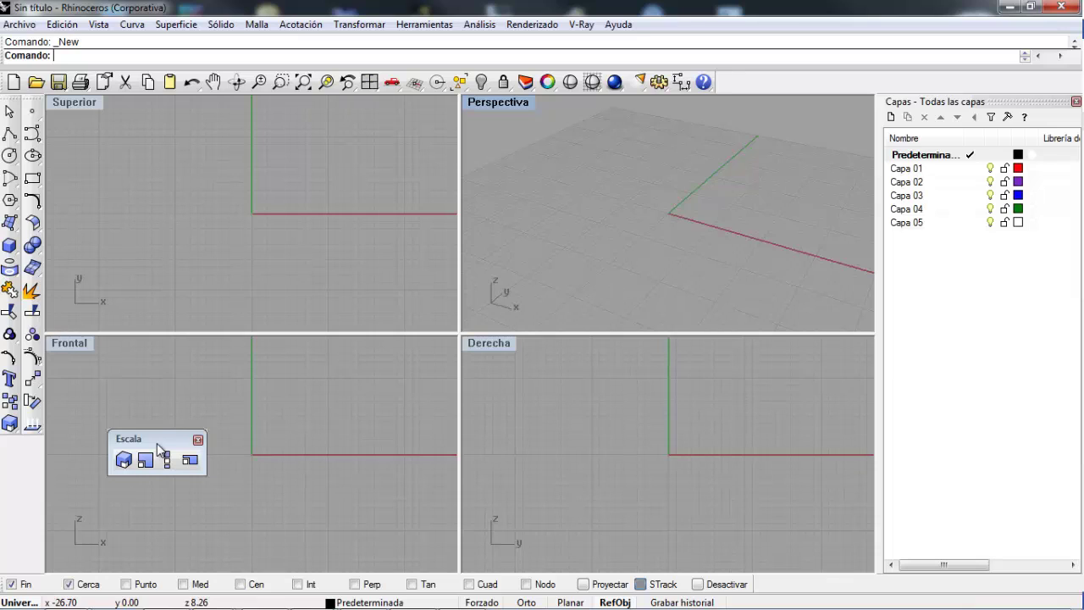
click(17, 246)
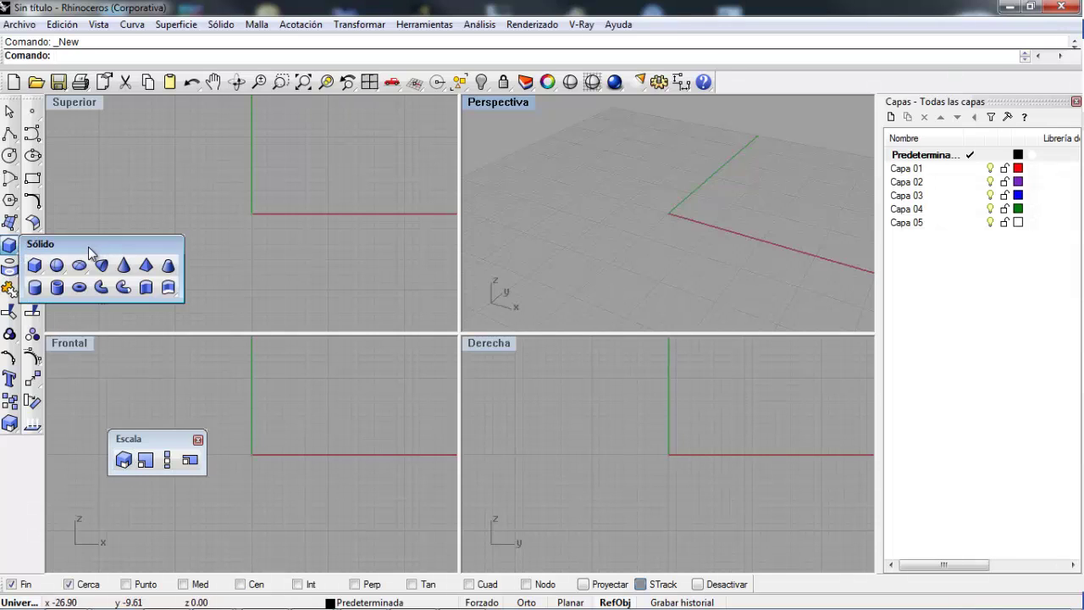
drag(88, 247, 150, 216)
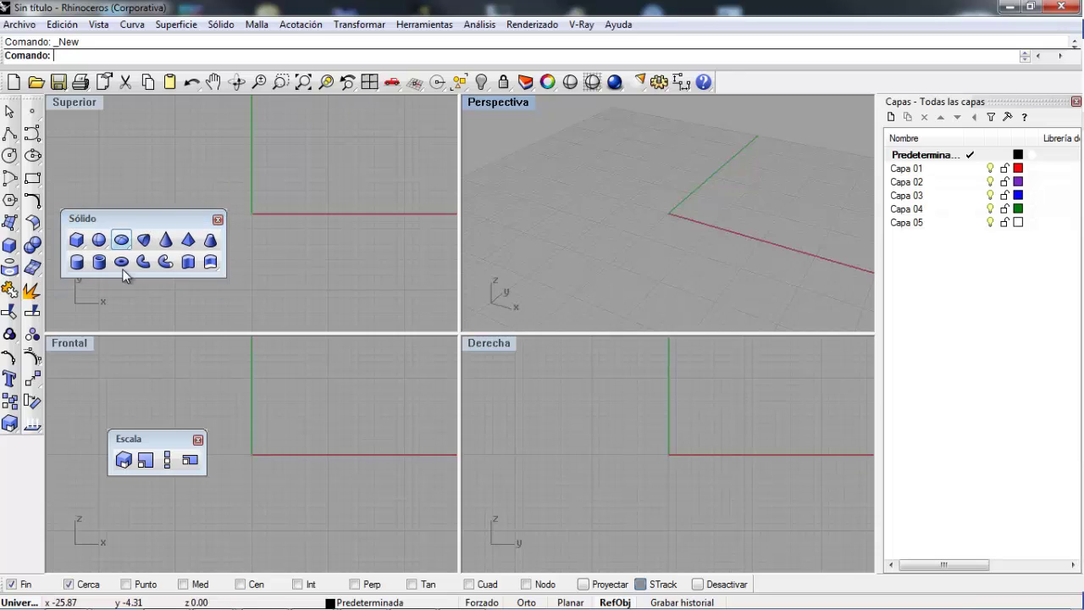
Draw a vertical five-sided inscribed pyramid with a base radius of about 7.5 m near the origin in the Perspective view.
click(190, 242)
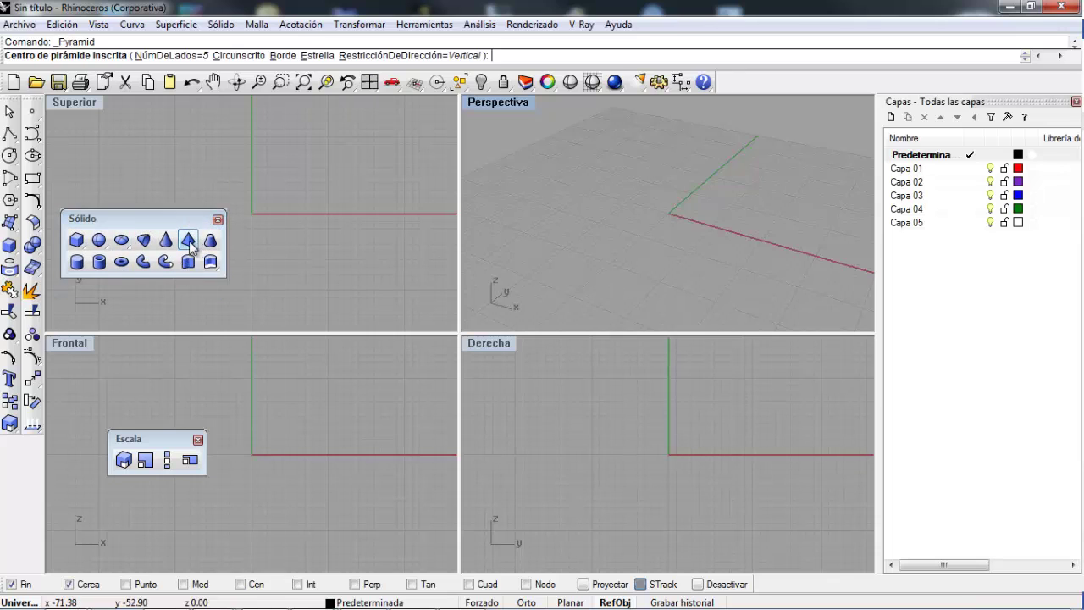
click(619, 237)
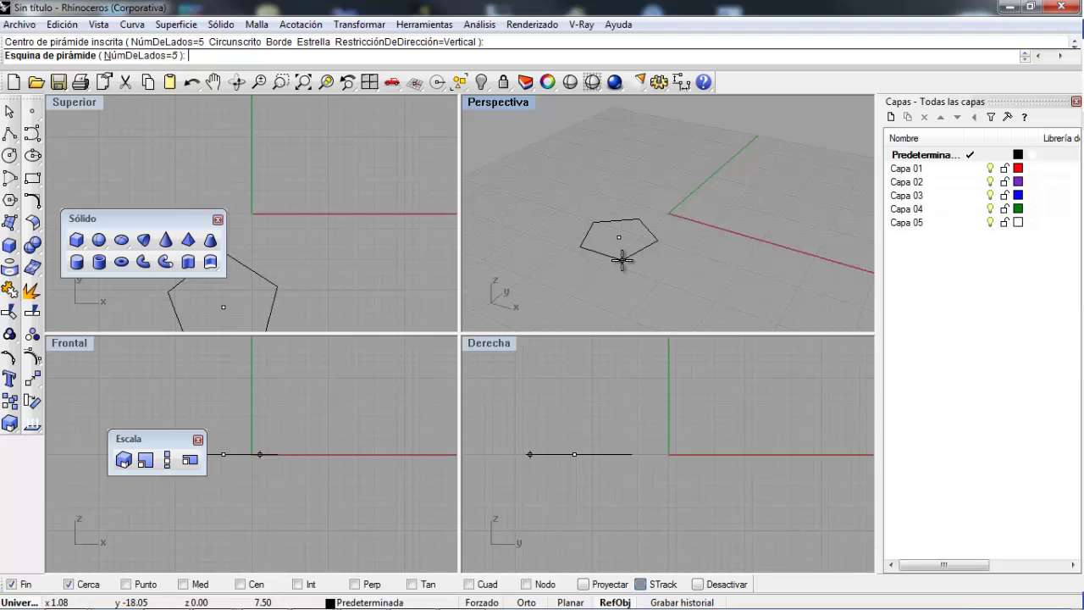
click(621, 260)
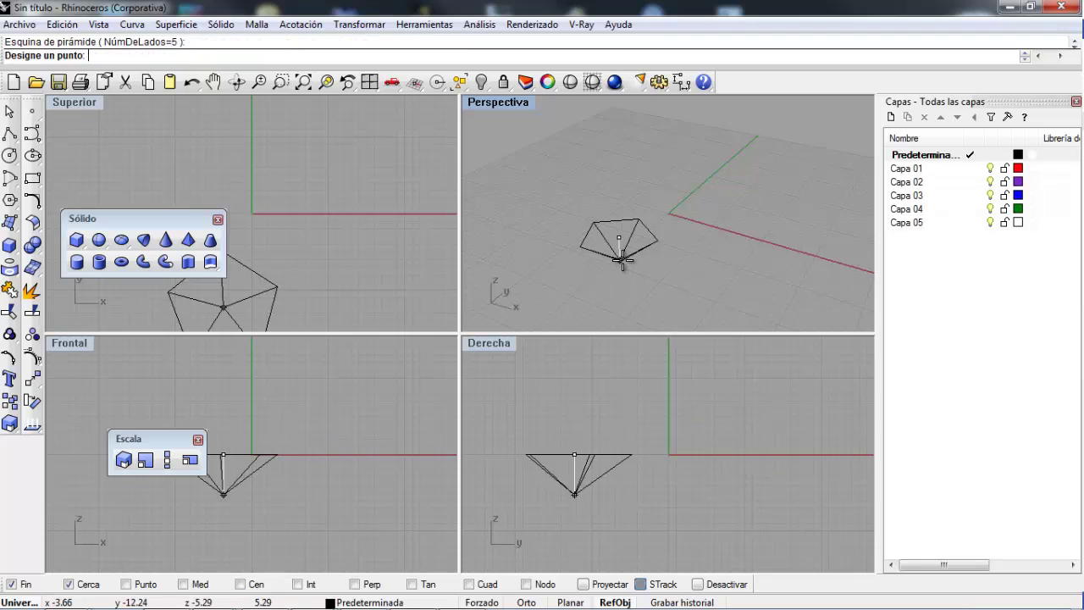
click(628, 165)
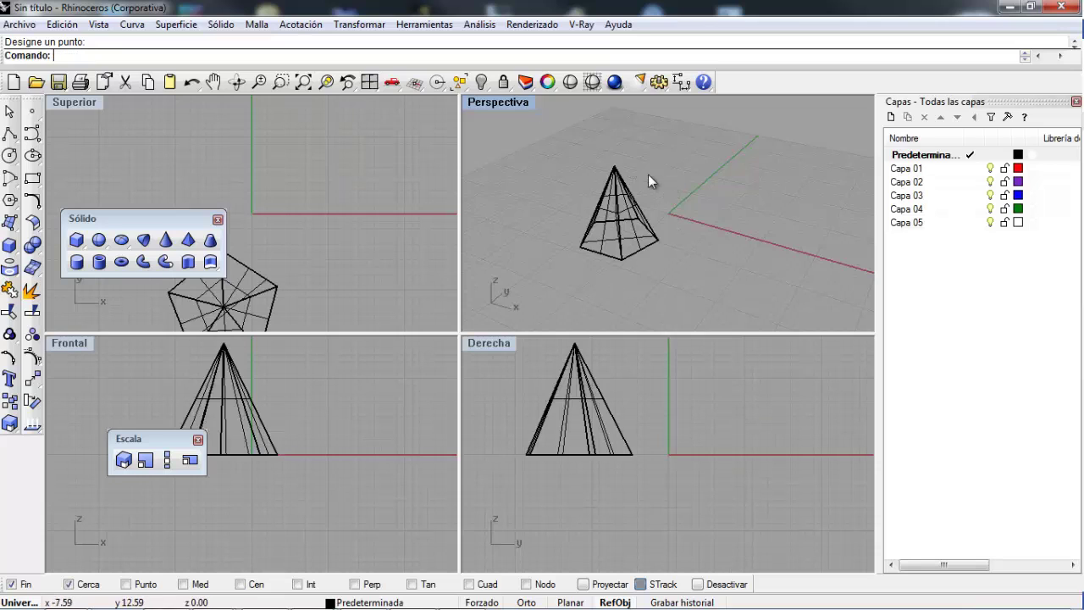
Shade the Perspective viewport and maximize it around the pyramid, with the floating Solid tools closed.
click(592, 81)
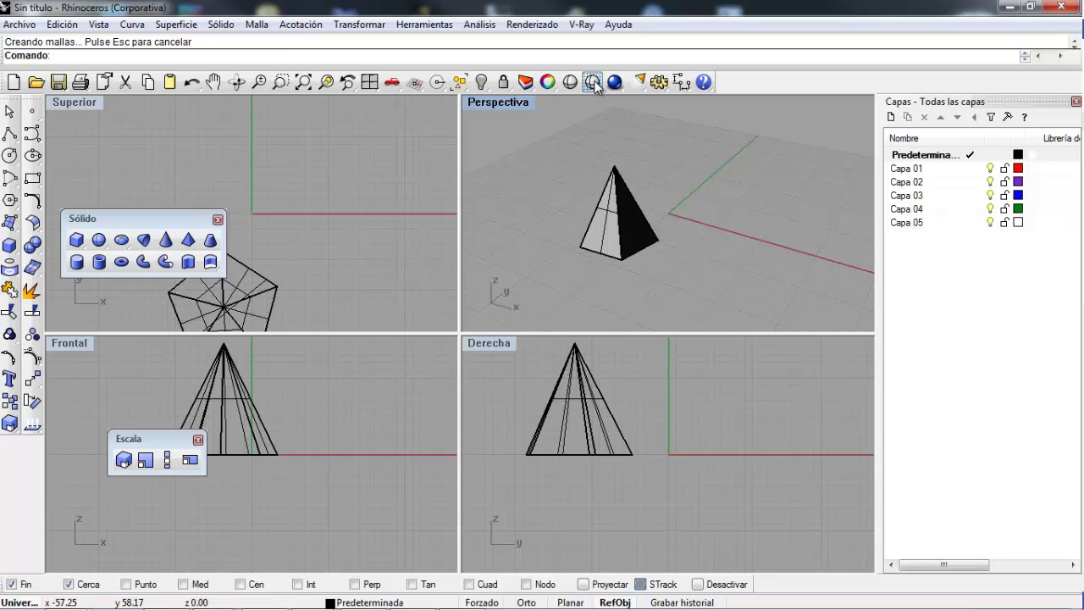
double_click(509, 101)
right_drag(345, 394, 423, 437)
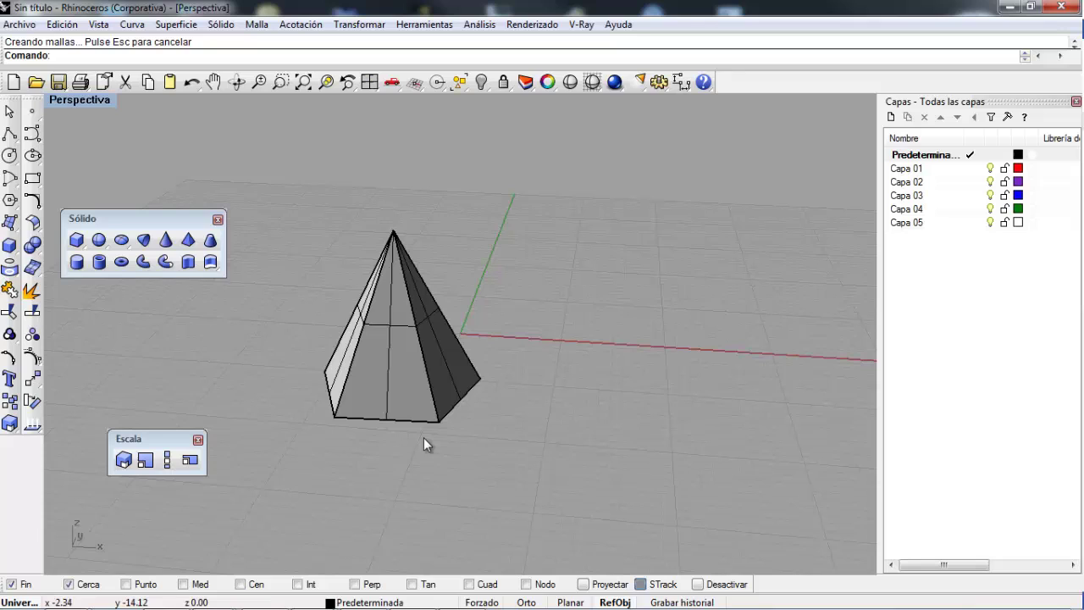
click(218, 219)
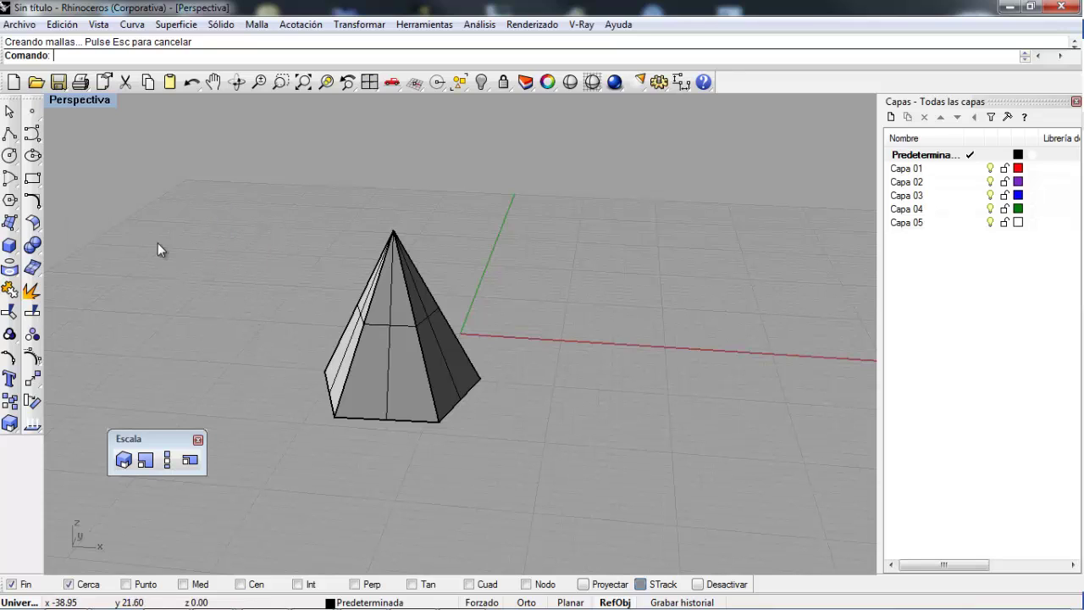
Scale the pyramid in 3D by a factor of about 0.49 from its front base corner, using the adjacent base corner as reference.
click(123, 460)
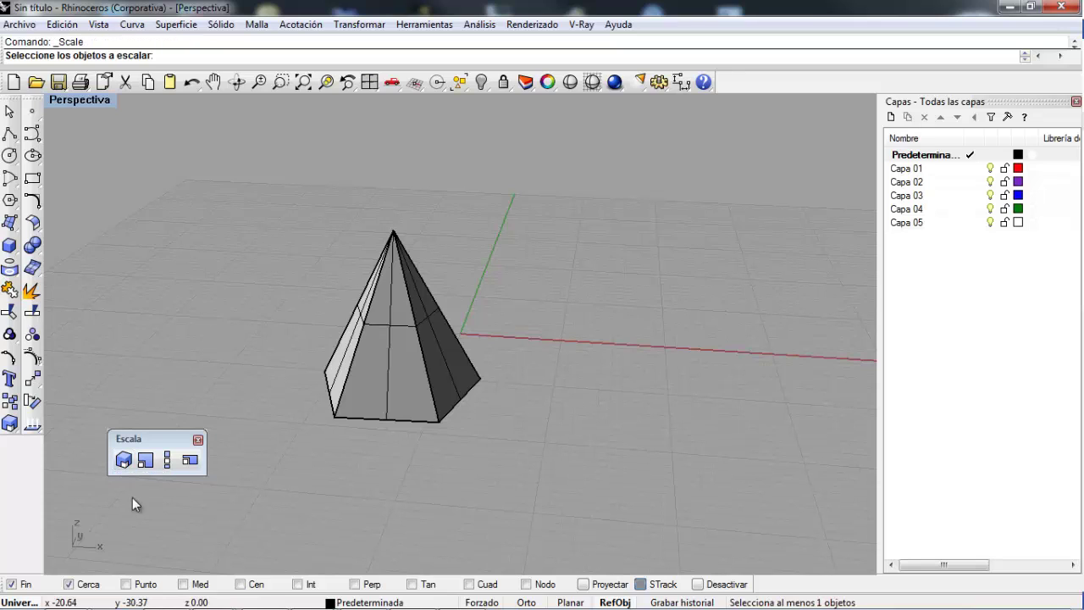
click(408, 401)
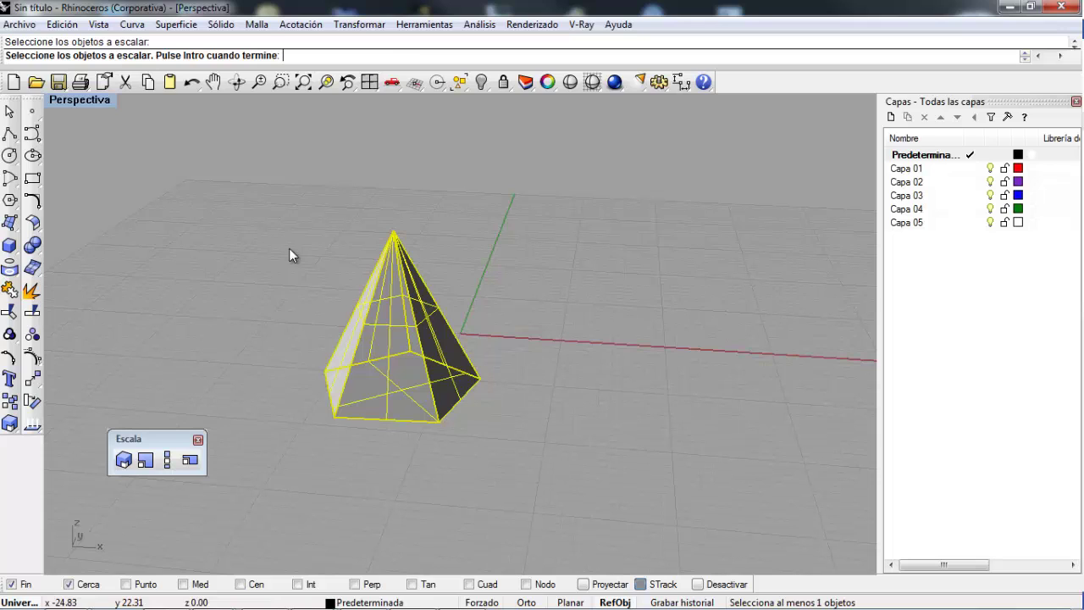
key(Return)
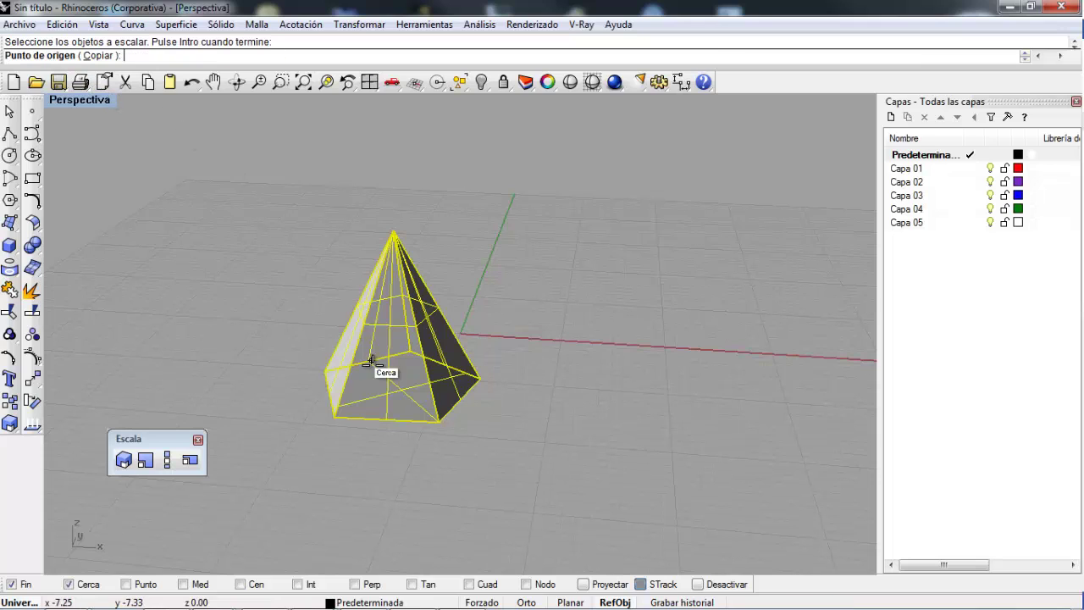
click(438, 419)
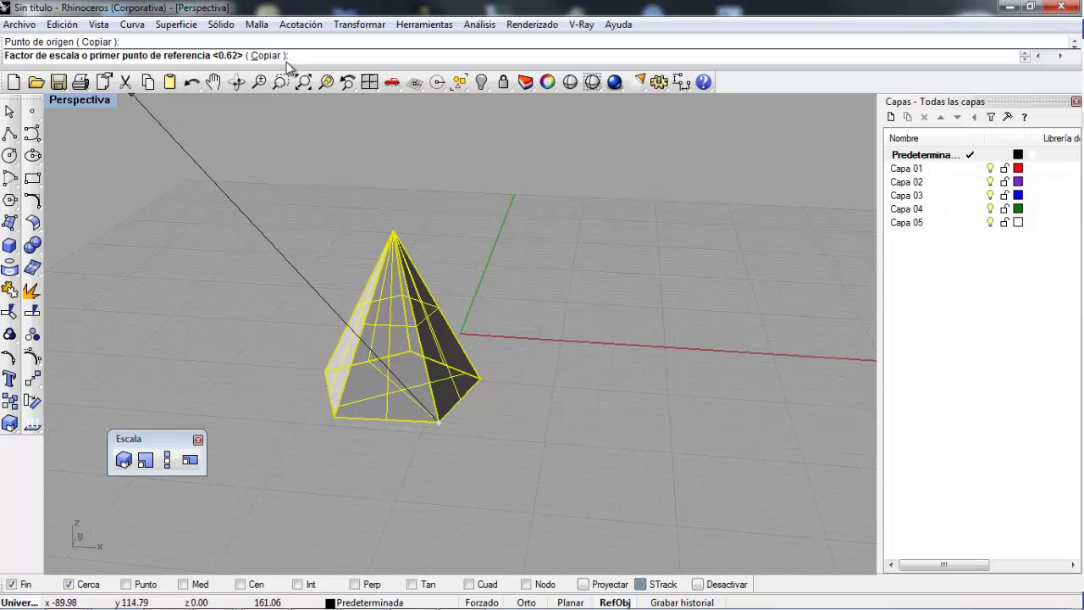
mouse_move(480, 378)
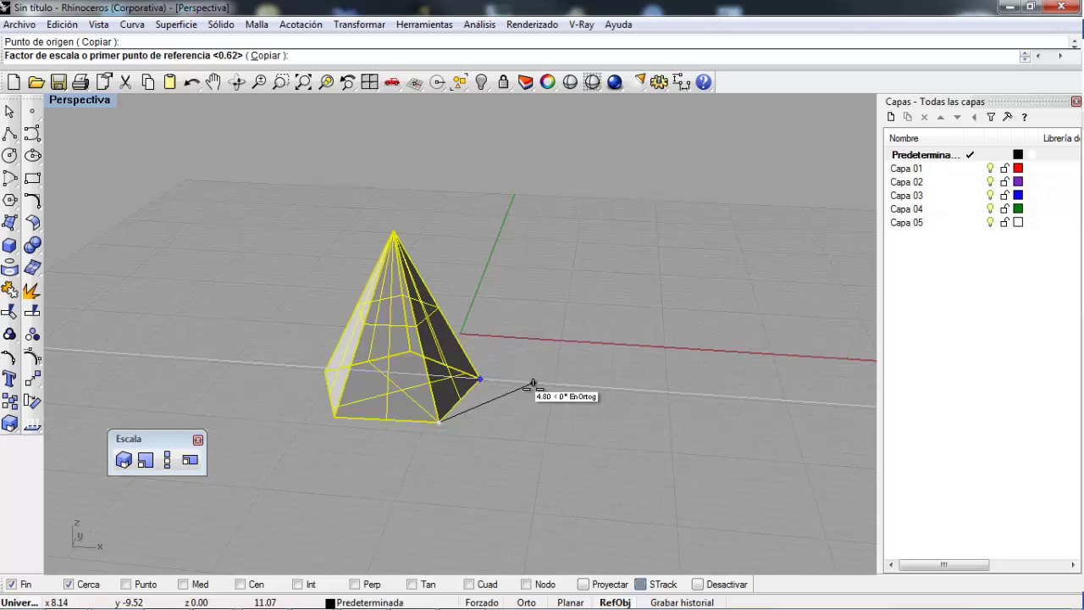
click(482, 375)
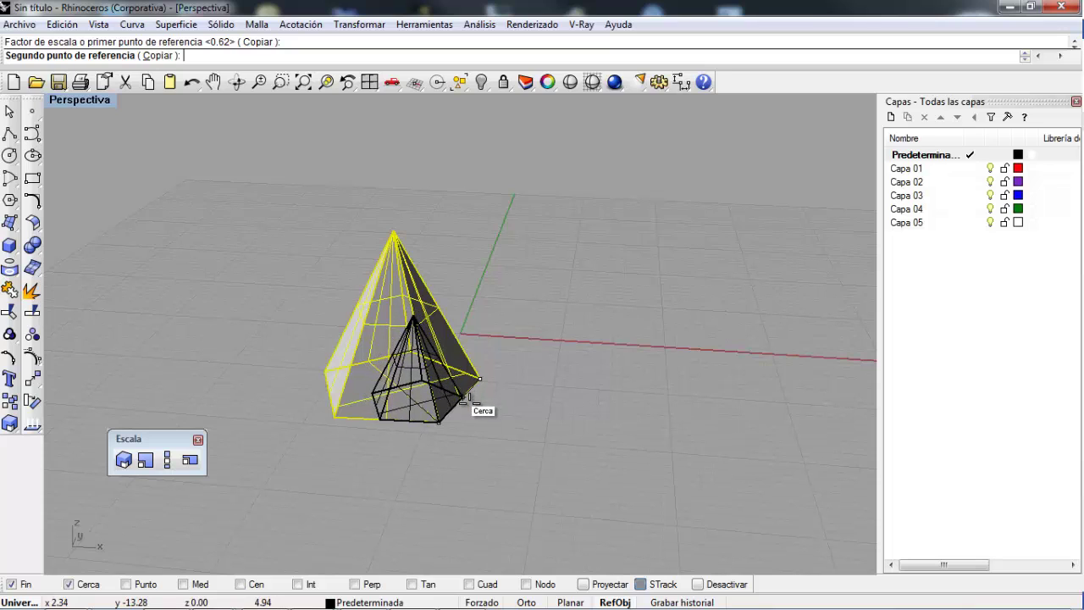
click(469, 408)
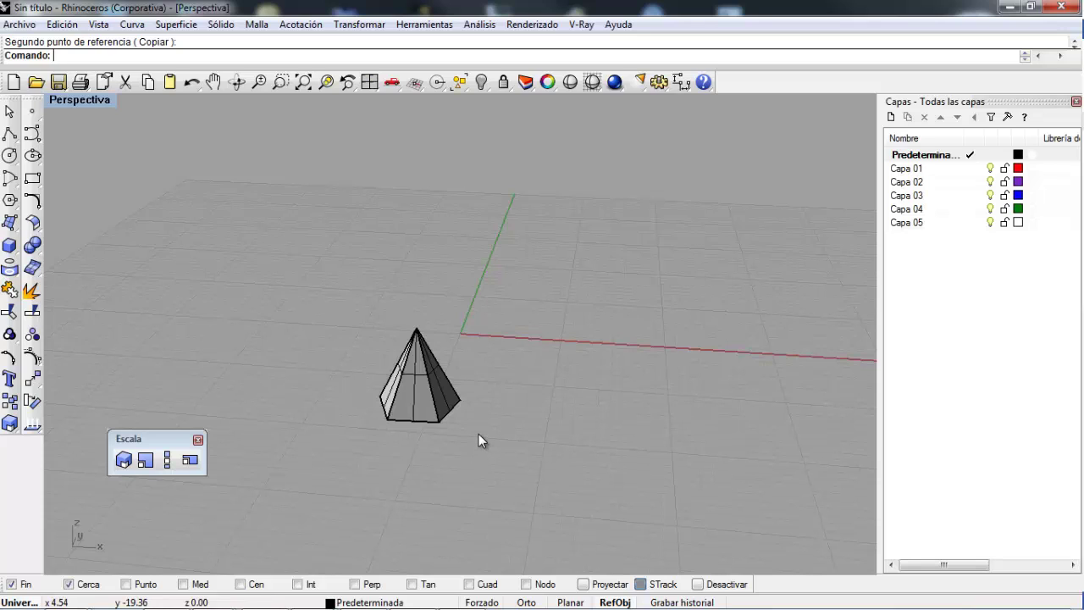
Scale the pyramid in 3D from its front base corner, referencing the adjacent corner, so that base edge becomes 2 m.
click(124, 460)
click(439, 416)
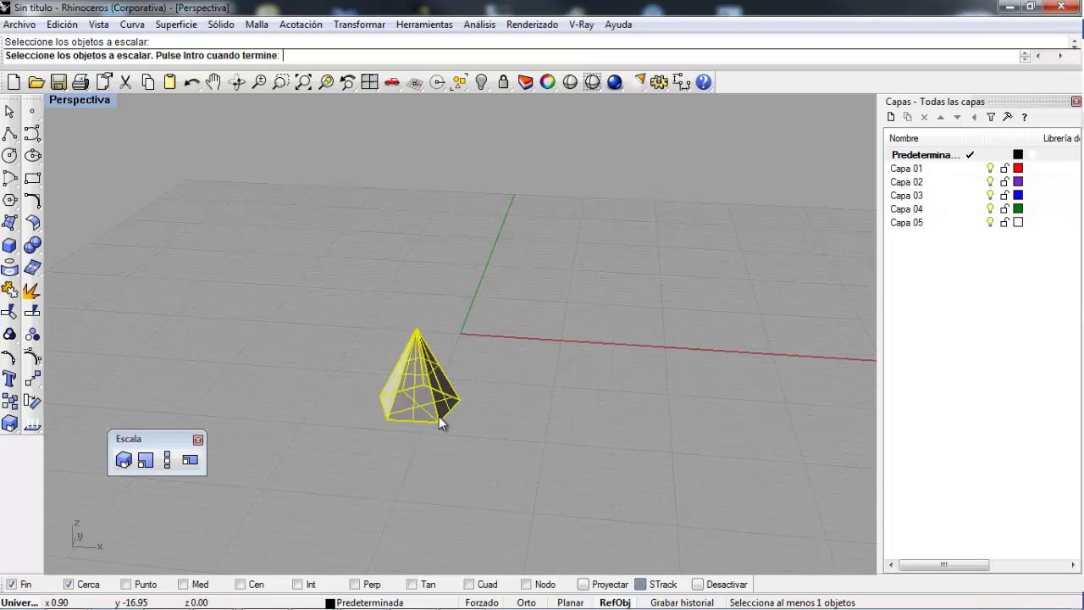
key(Return)
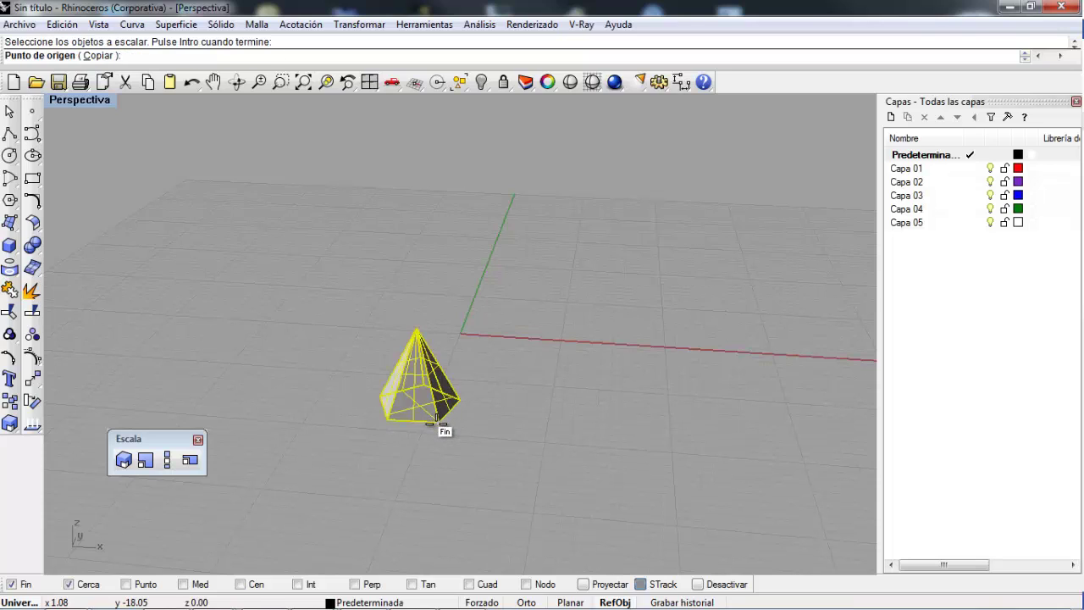
click(436, 422)
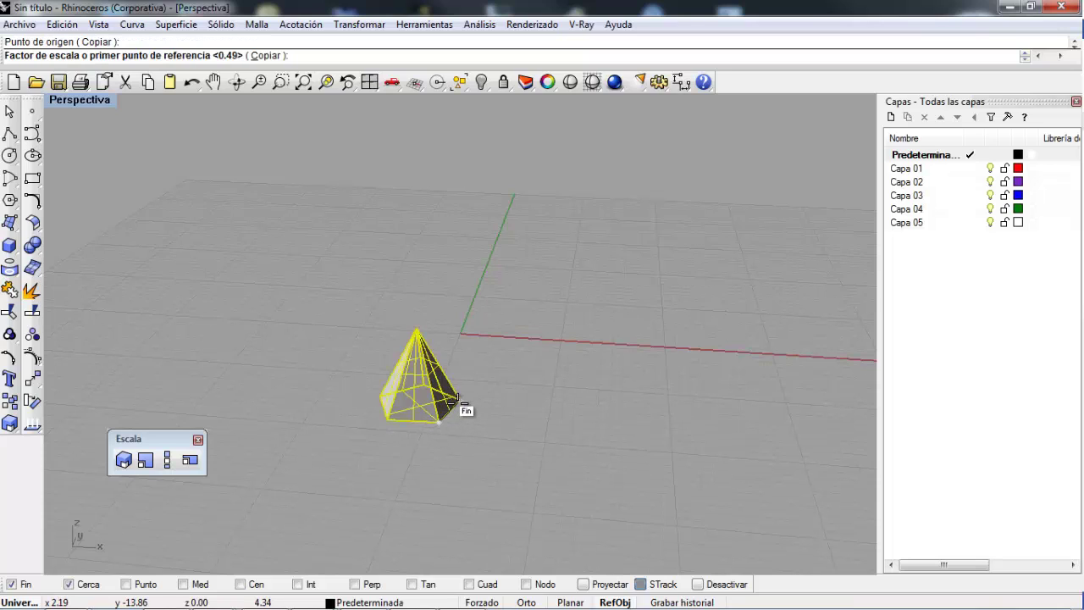
click(457, 398)
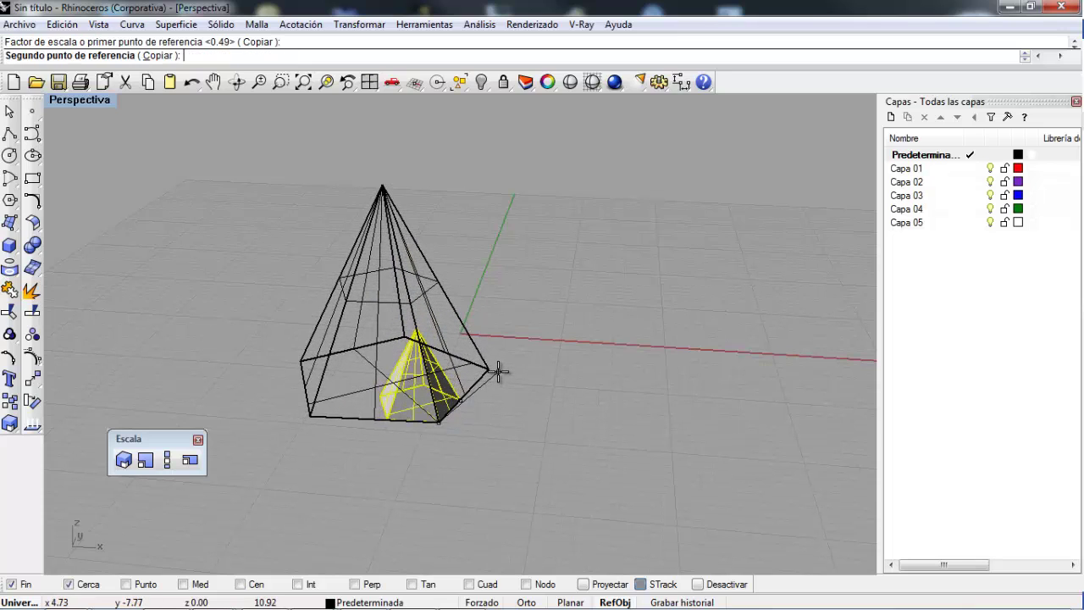
text(2)
key(Return)
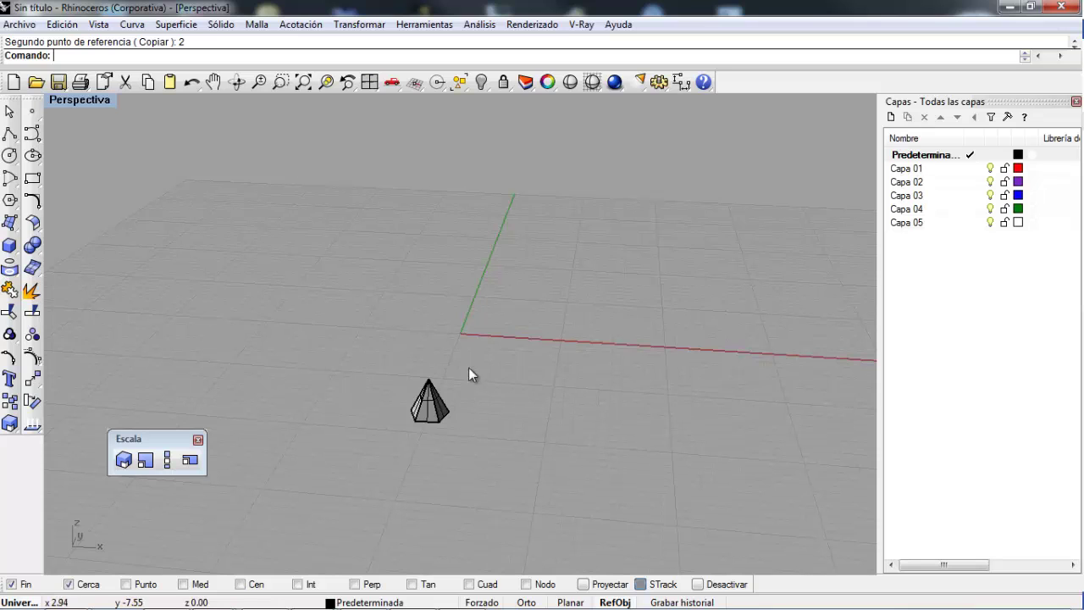
Measure the distance between the front base corner and the adjacent base corner of the pyramid.
click(450, 421)
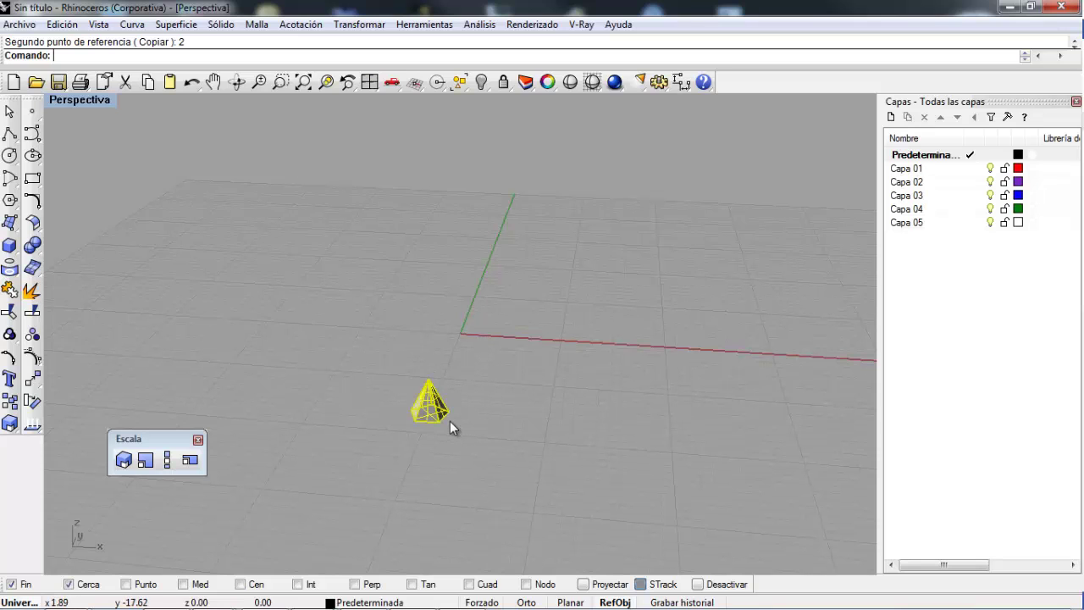
scroll(450, 421, up, 10)
scroll(450, 421, down, 8)
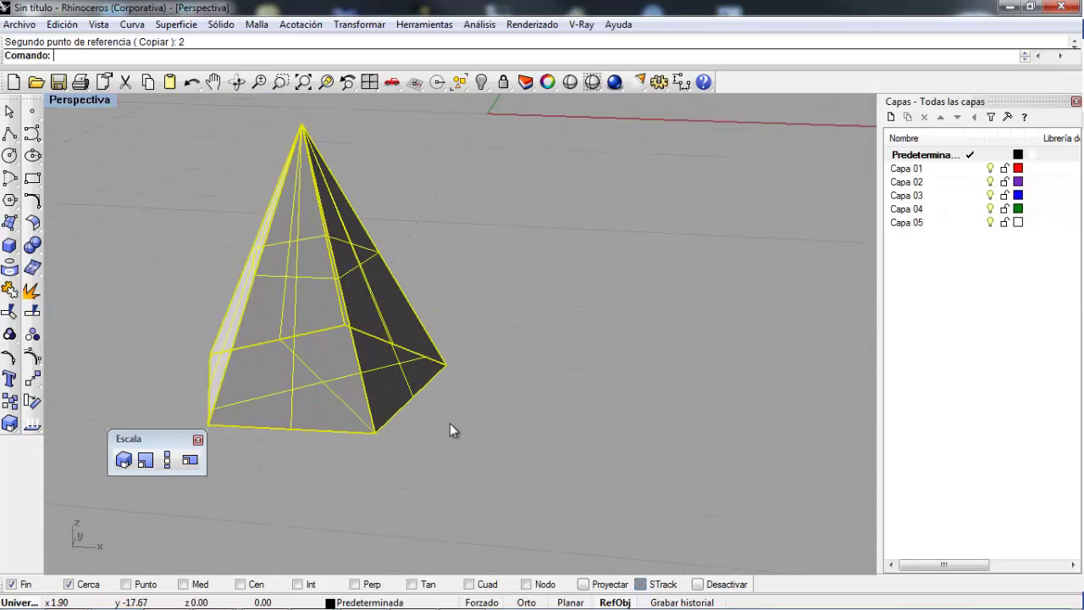
key(Escape)
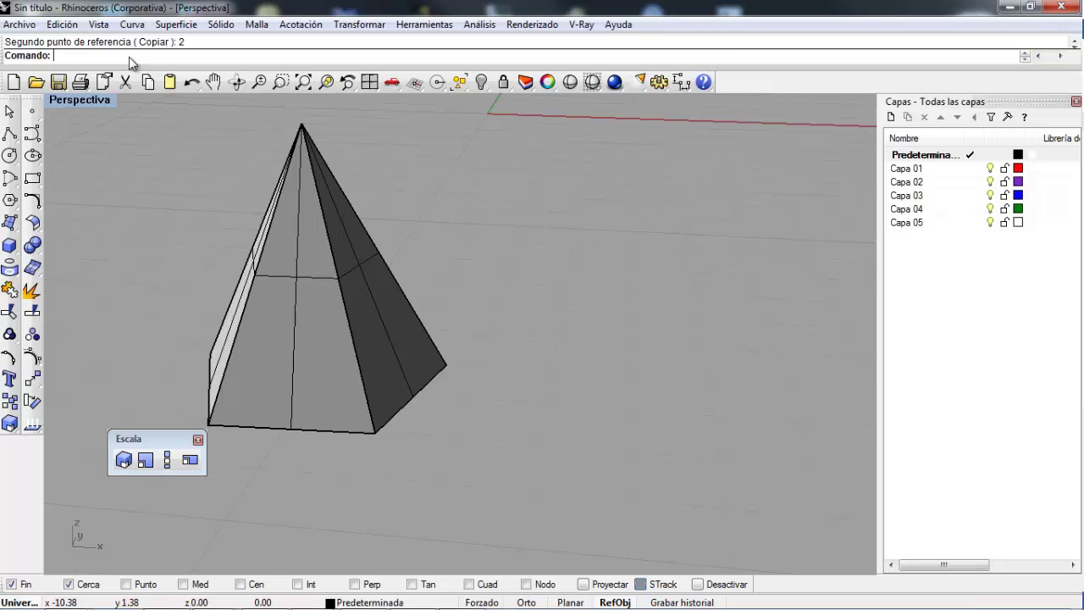
text(Dis)
key(Return)
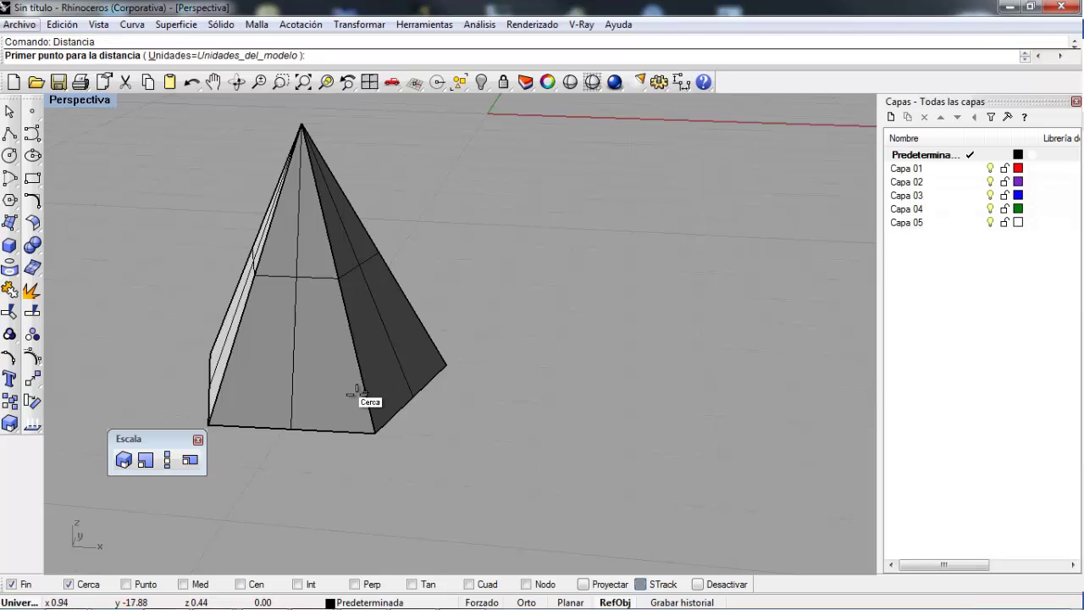
click(382, 432)
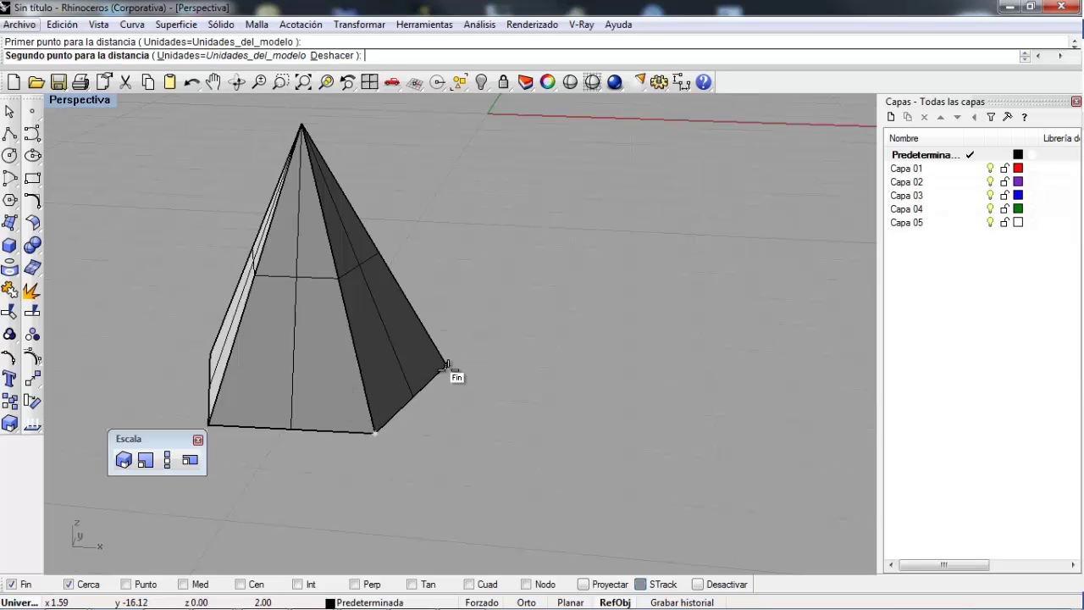
click(447, 367)
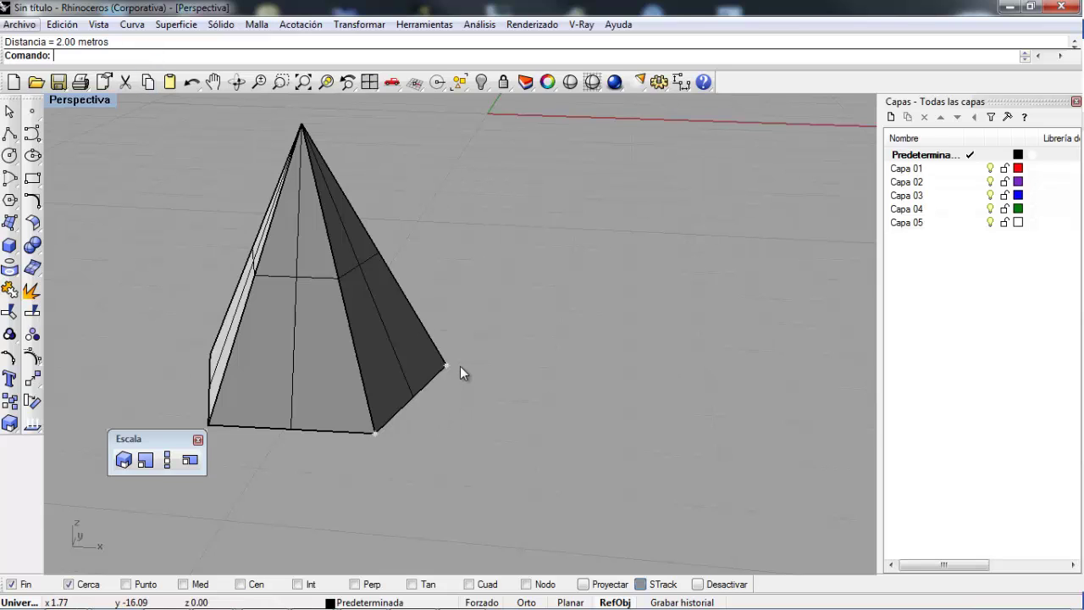
Scale the pyramid in 3D from the same front base corner, setting the reference base edge to 3 m.
click(124, 460)
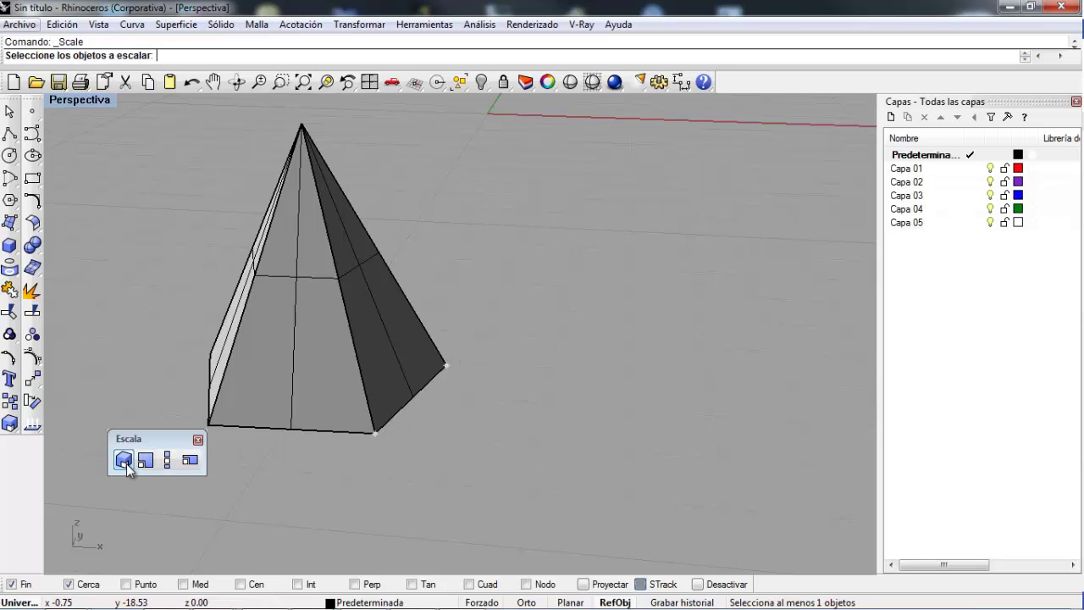
click(372, 429)
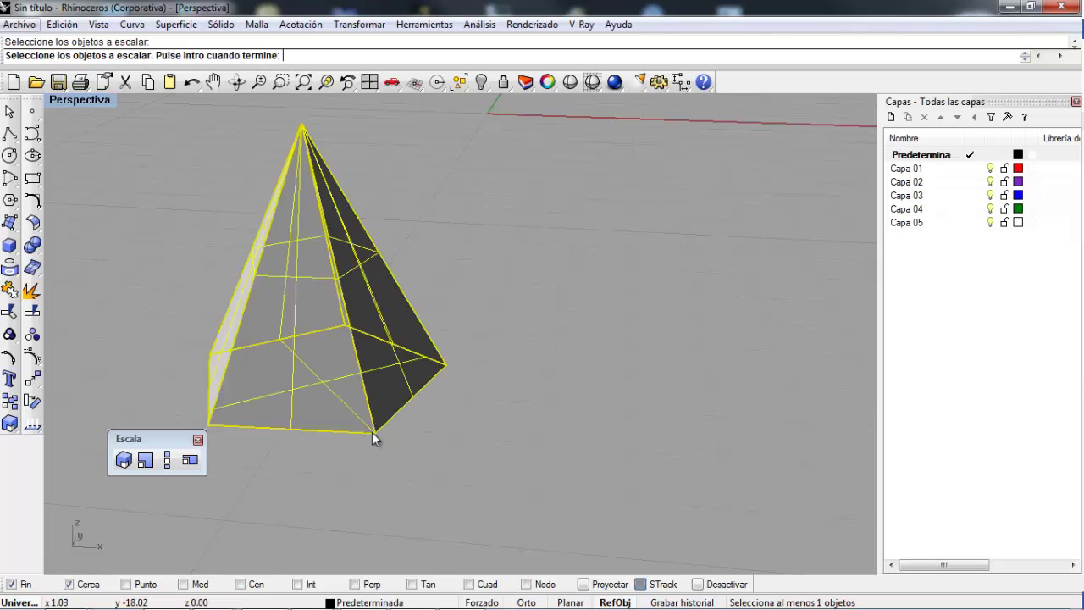
key(Return)
click(367, 432)
click(446, 365)
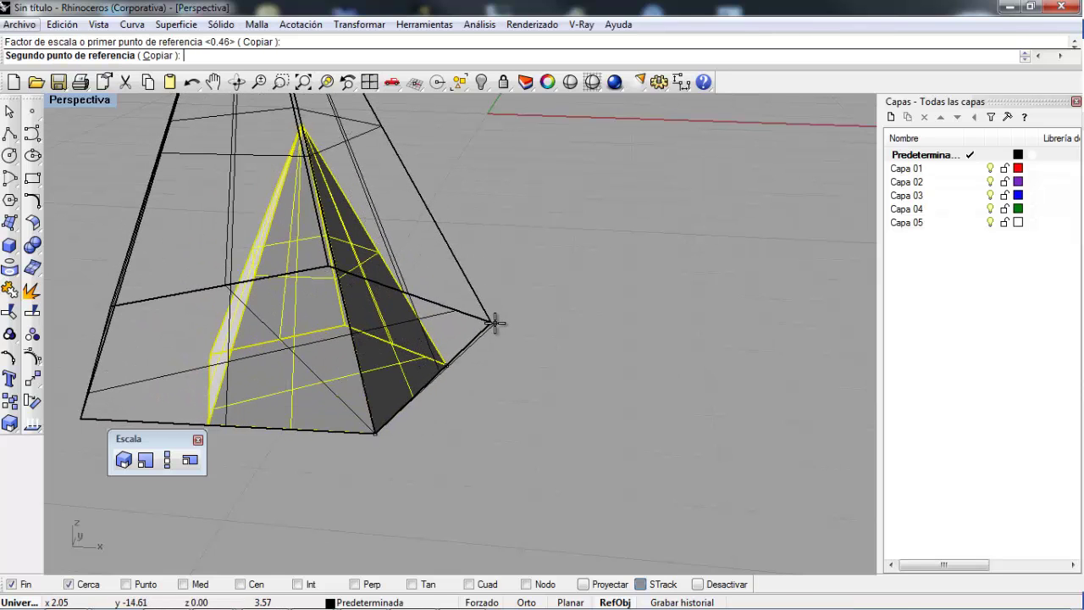
key(Return)
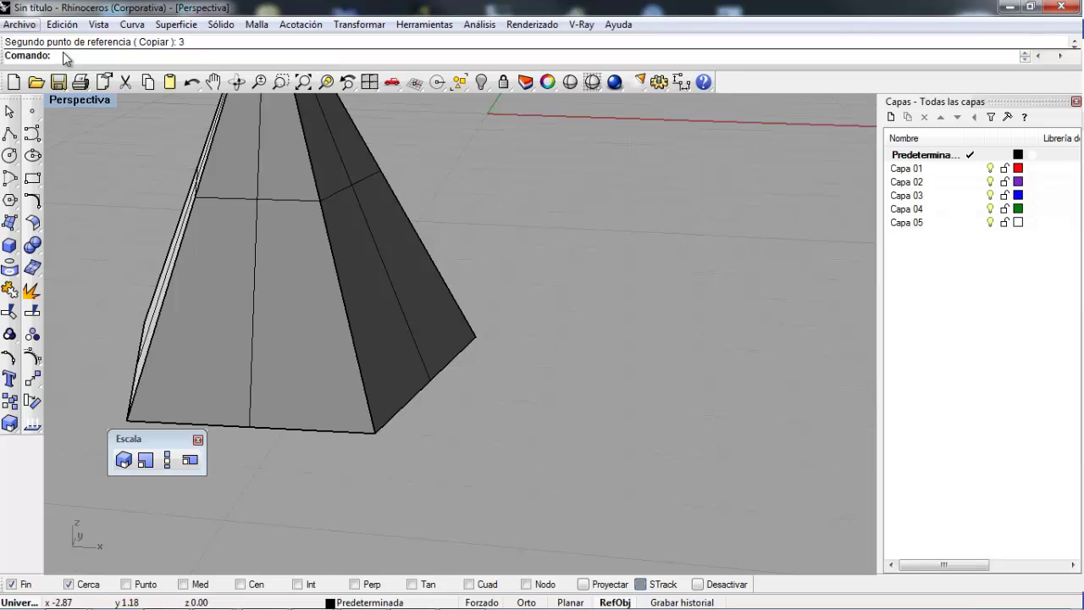
Measure the rescaled base edge of the pyramid between its two end corners.
right_click(99, 58)
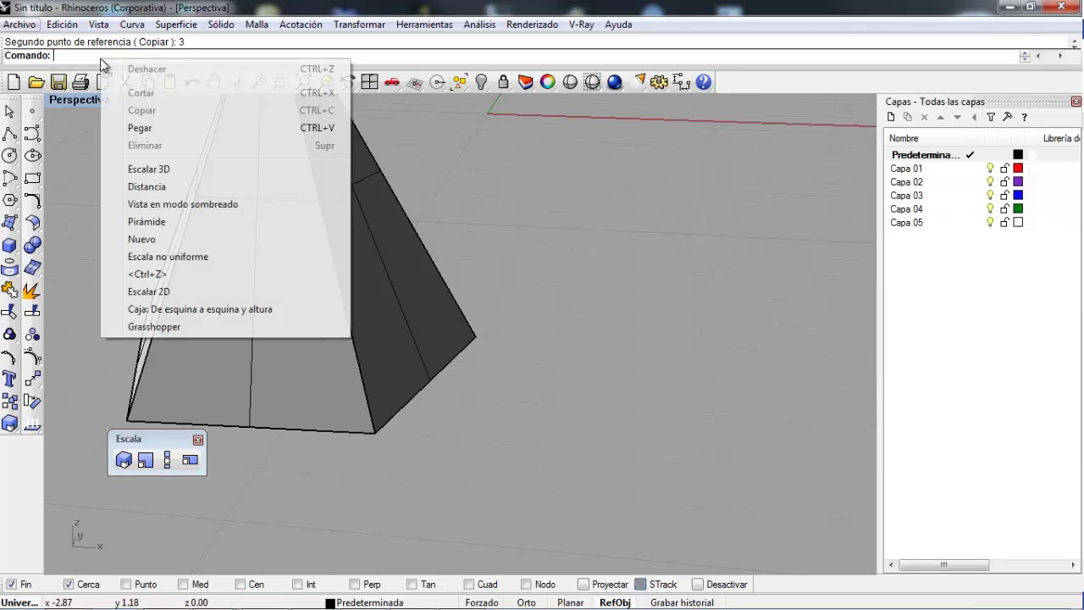
click(147, 187)
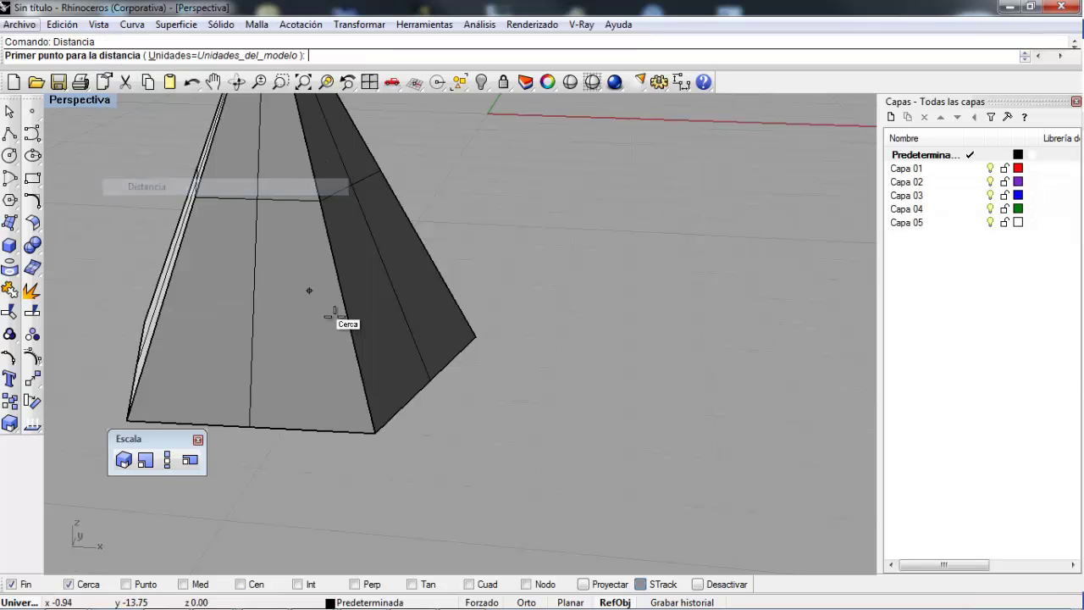
click(375, 433)
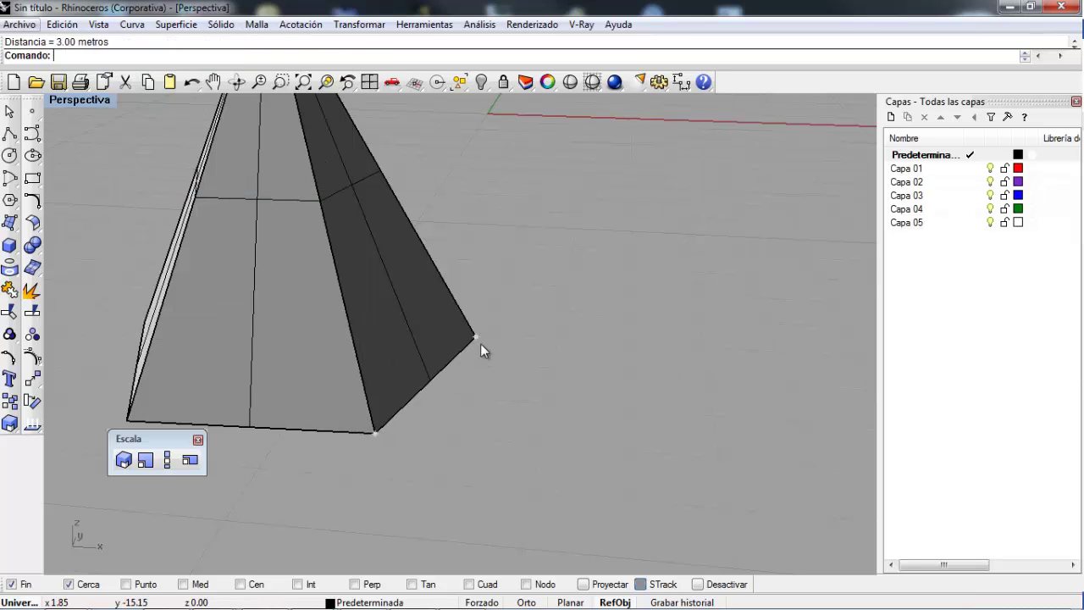
Scale a copy of the pyramid in 3D from its front base corner, referencing the adjacent corner, by a factor of about 1.63.
click(477, 340)
right_drag(471, 332, 481, 338)
right_drag(488, 338, 492, 367)
click(126, 460)
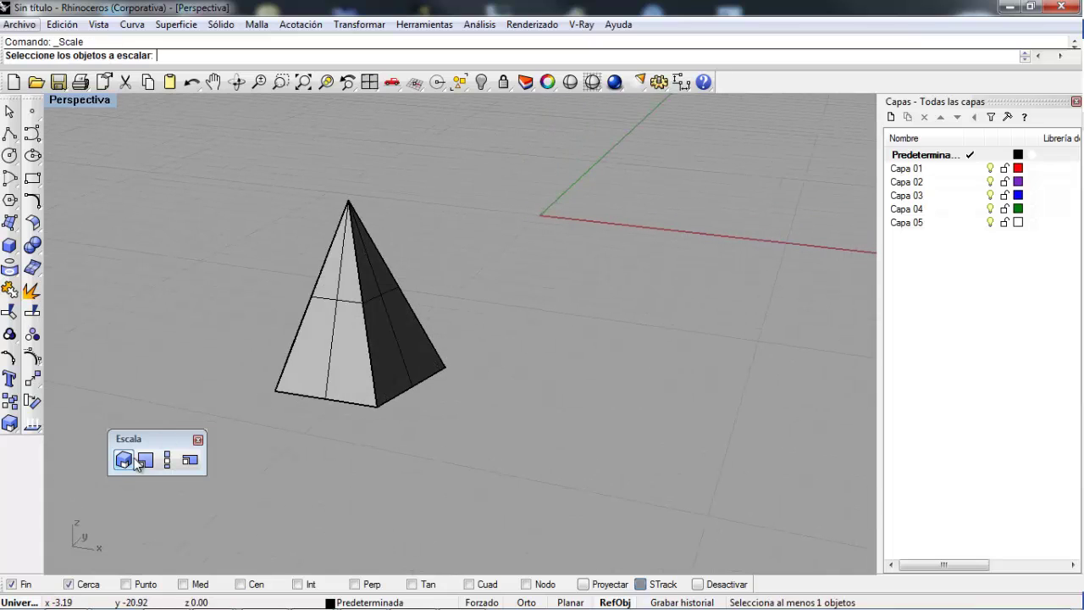
click(346, 344)
key(Return)
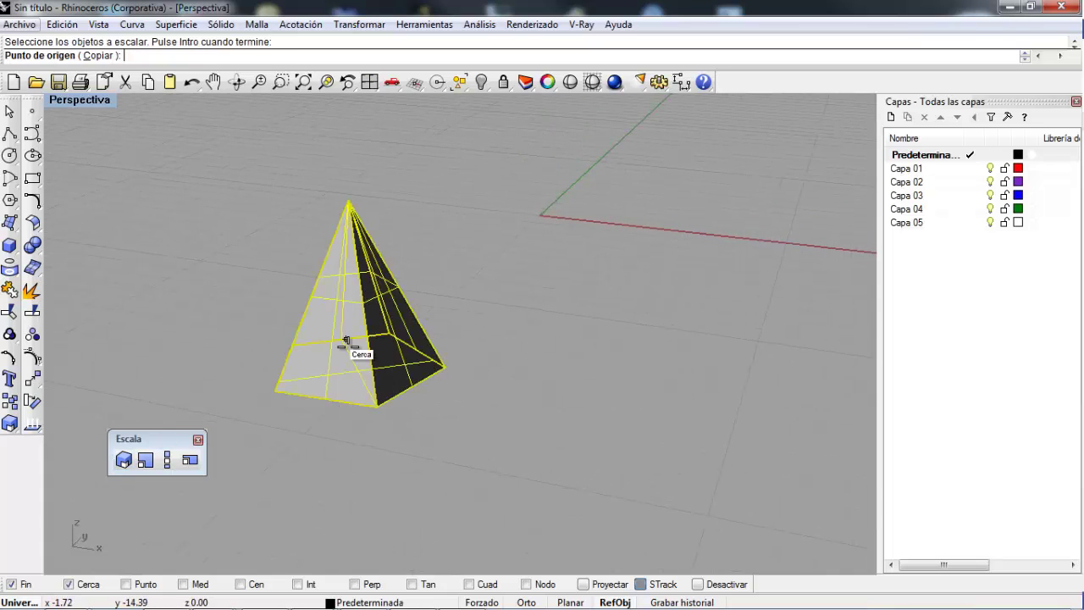
click(99, 58)
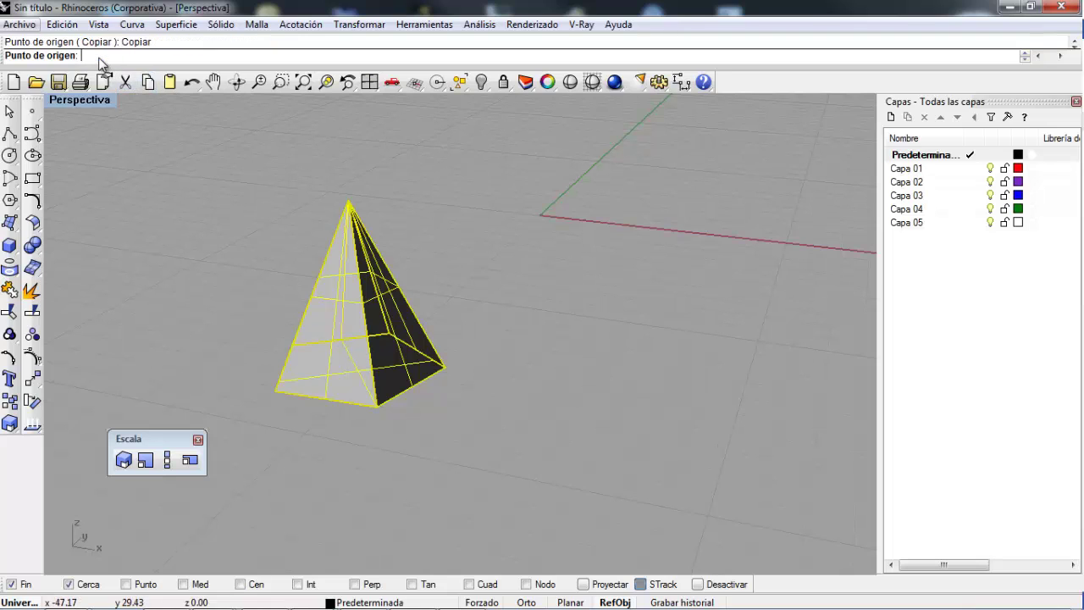
click(394, 395)
click(446, 369)
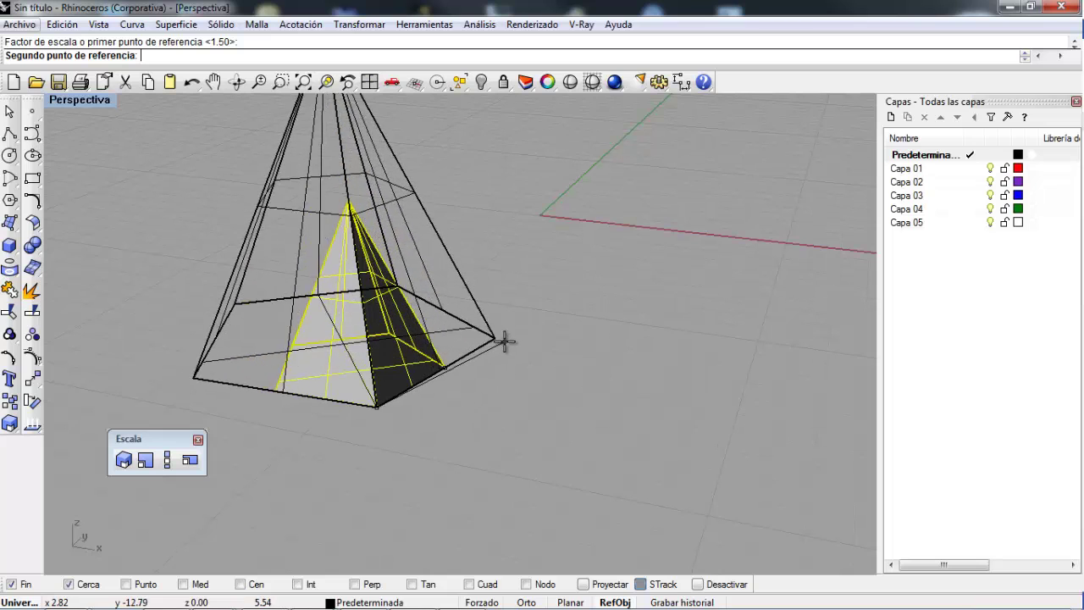
click(518, 337)
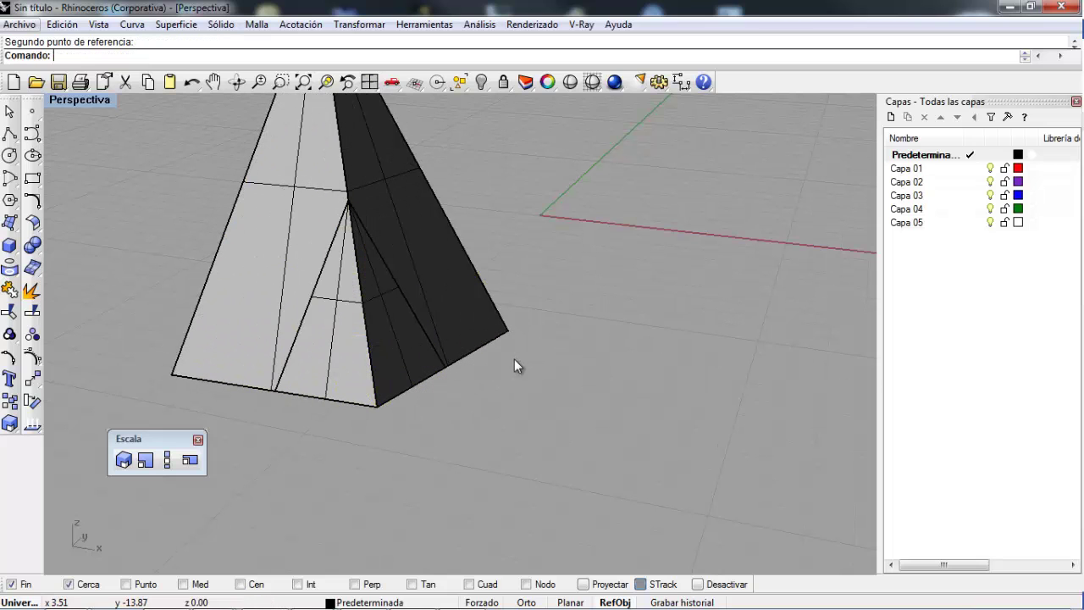
Move the larger pyramid copy clear of the original, toward the grid origin, and delete that copy.
drag(480, 354, 659, 251)
key(Escape)
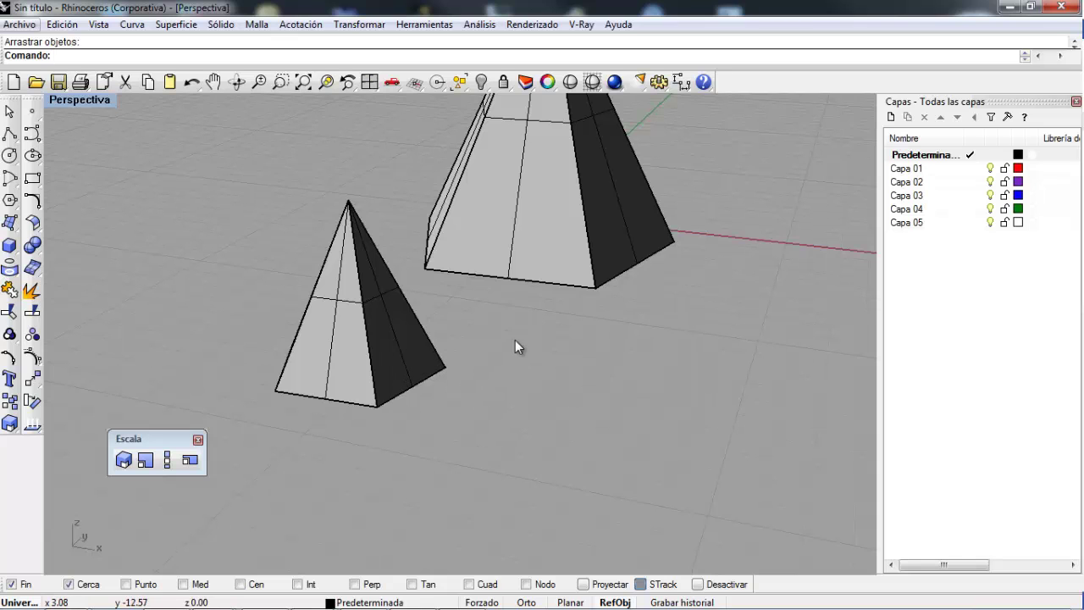
scroll(497, 382, down, 5)
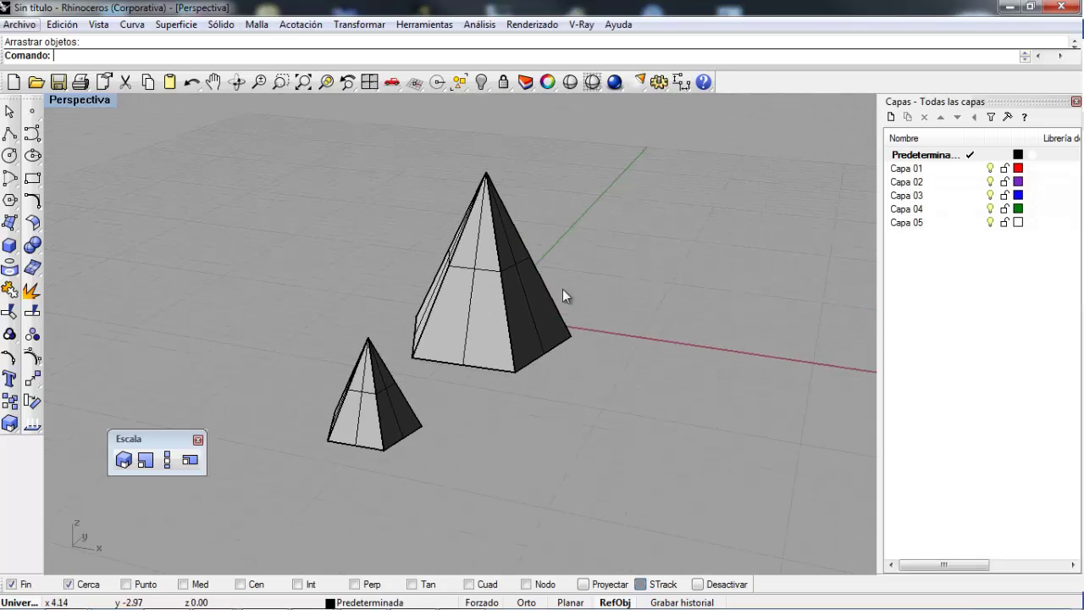
right_drag(516, 386, 513, 310)
click(525, 350)
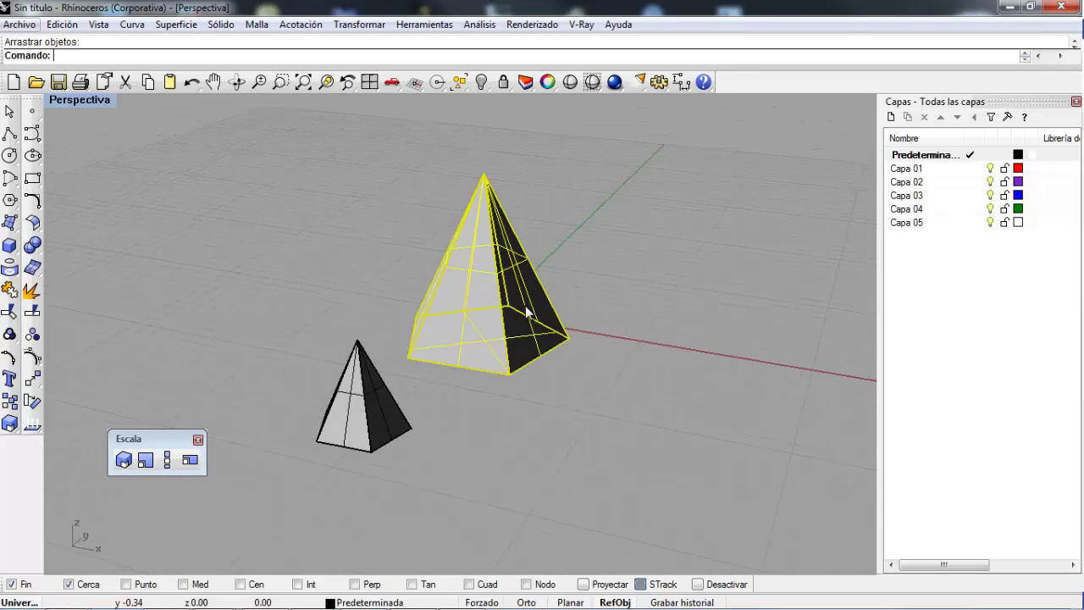
click(511, 406)
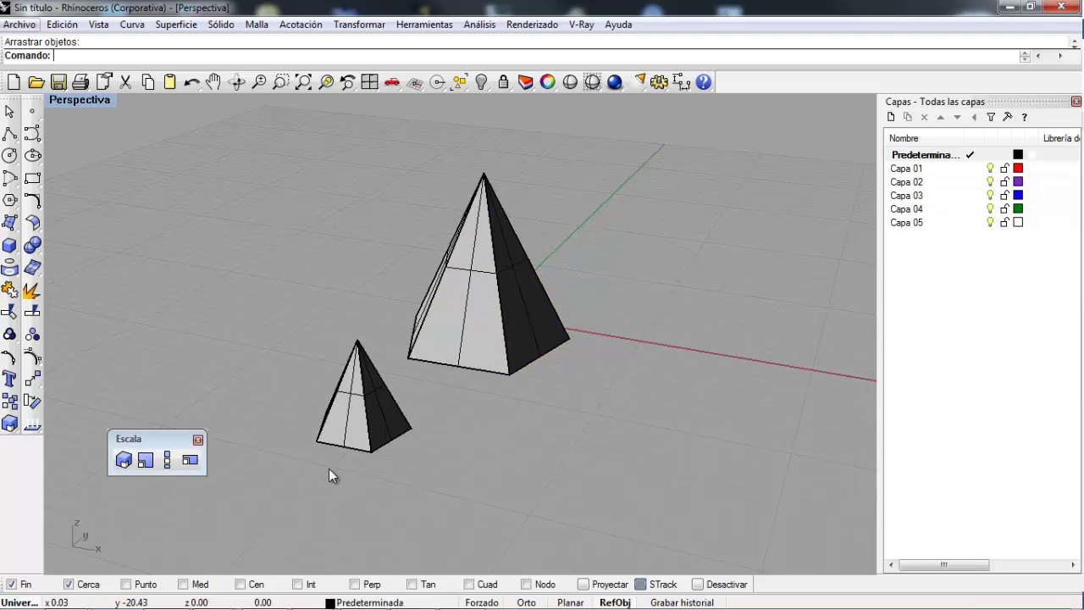
click(515, 318)
key(Delete)
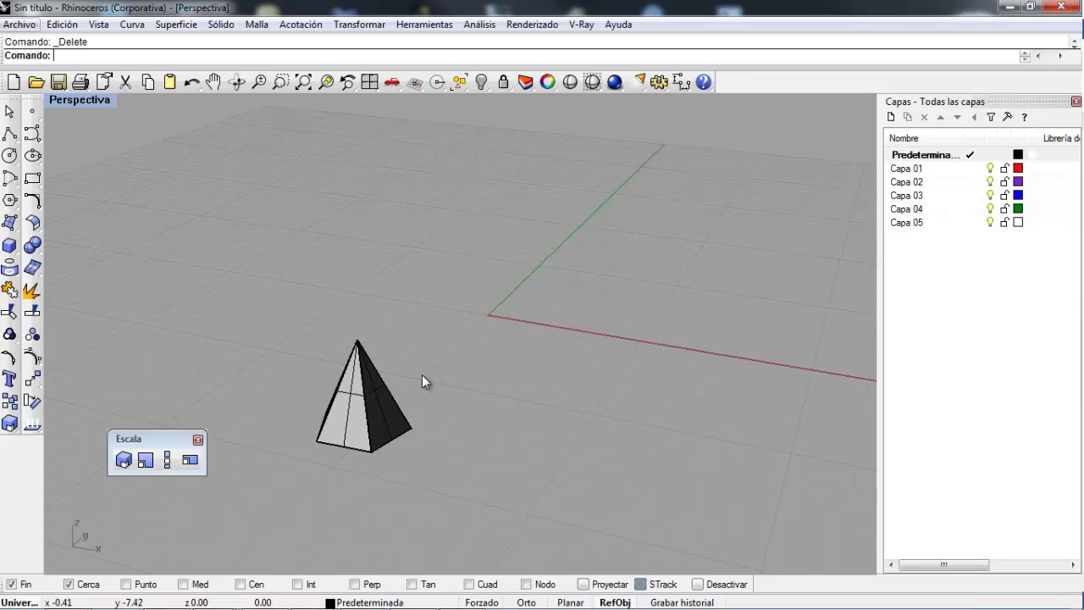
Create a corner-to-corner box beside the pyramid, with a base about 4.15 m deep along the Y axis.
scroll(457, 413, up, 2)
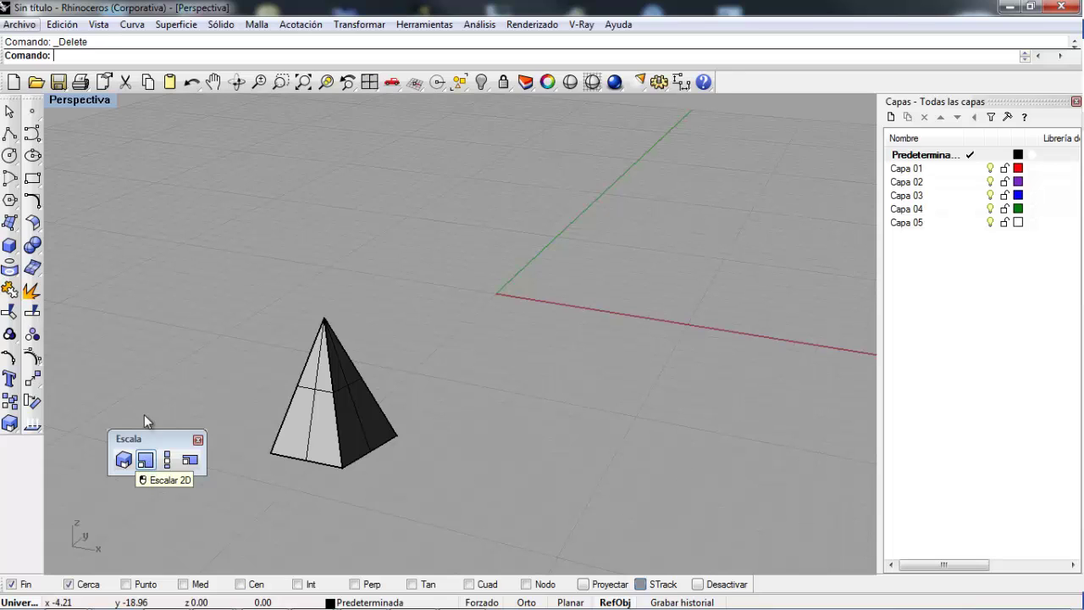
click(9, 246)
click(467, 413)
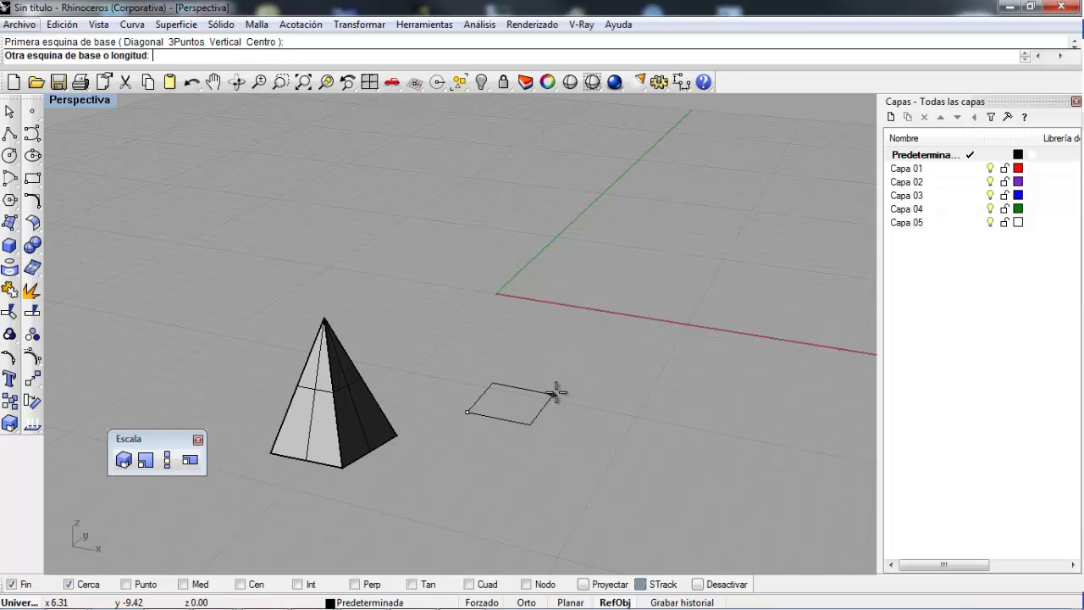
click(591, 380)
click(598, 274)
right_drag(631, 332, 600, 328)
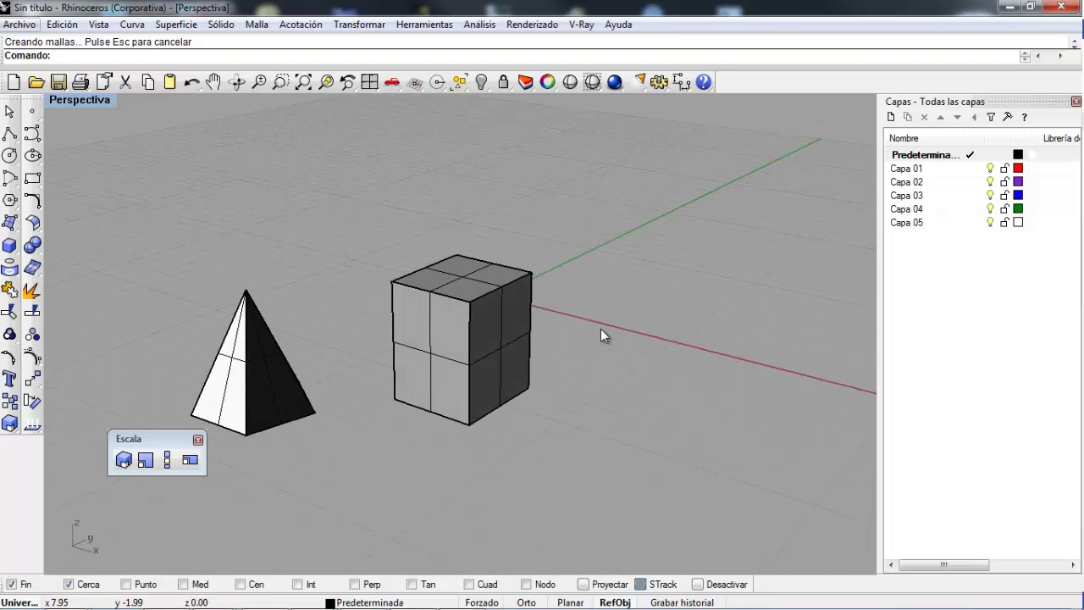
Scale the box in 2D in the Derecha view plane from its front base corner, referencing the adjacent corner, to about 9.96 m.
click(146, 460)
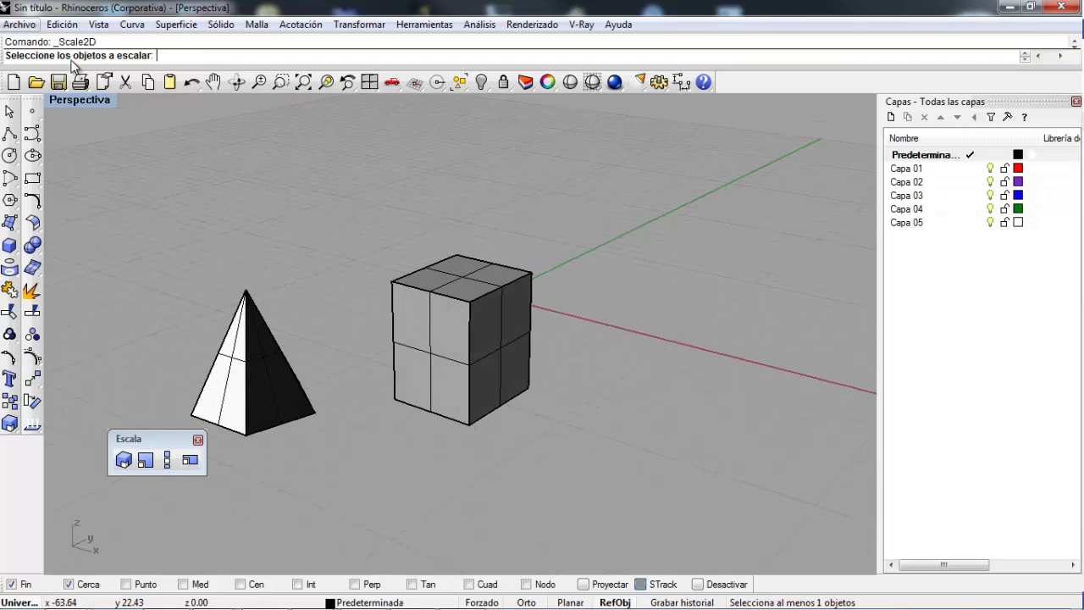
click(473, 420)
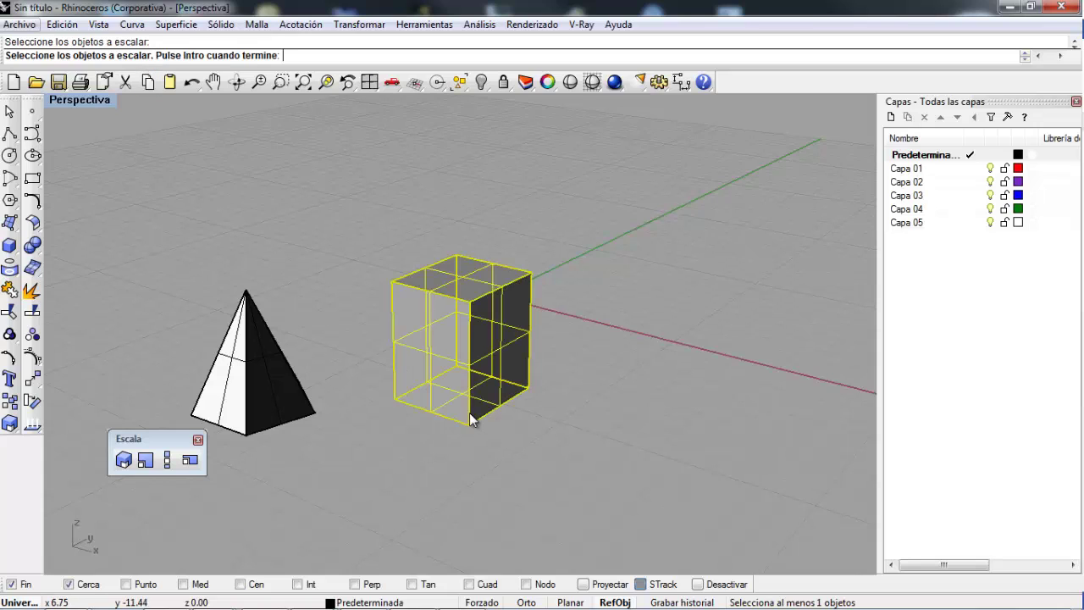
key(Return)
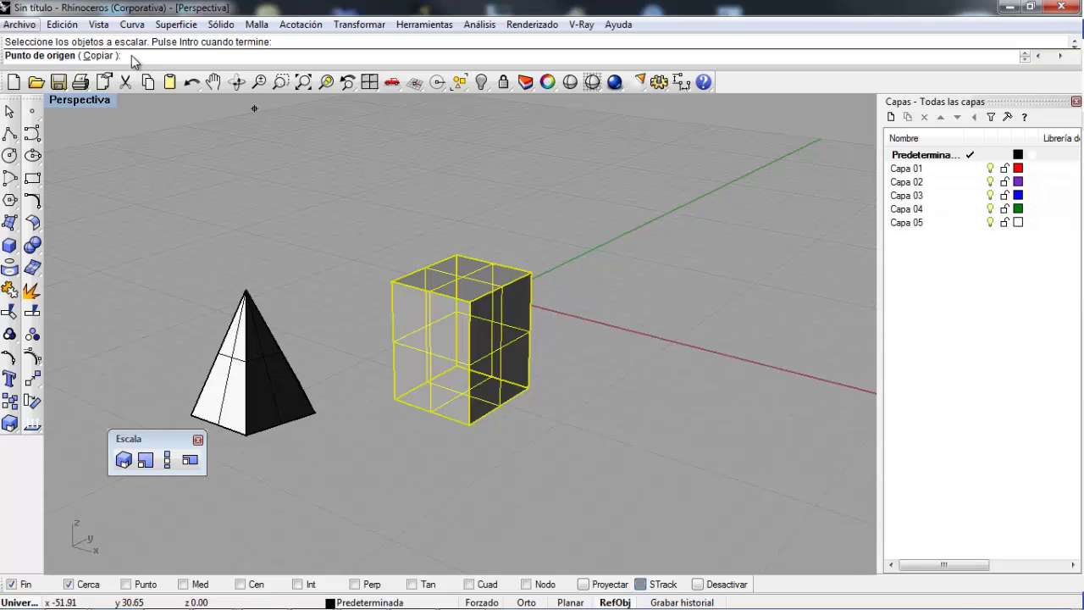
click(469, 424)
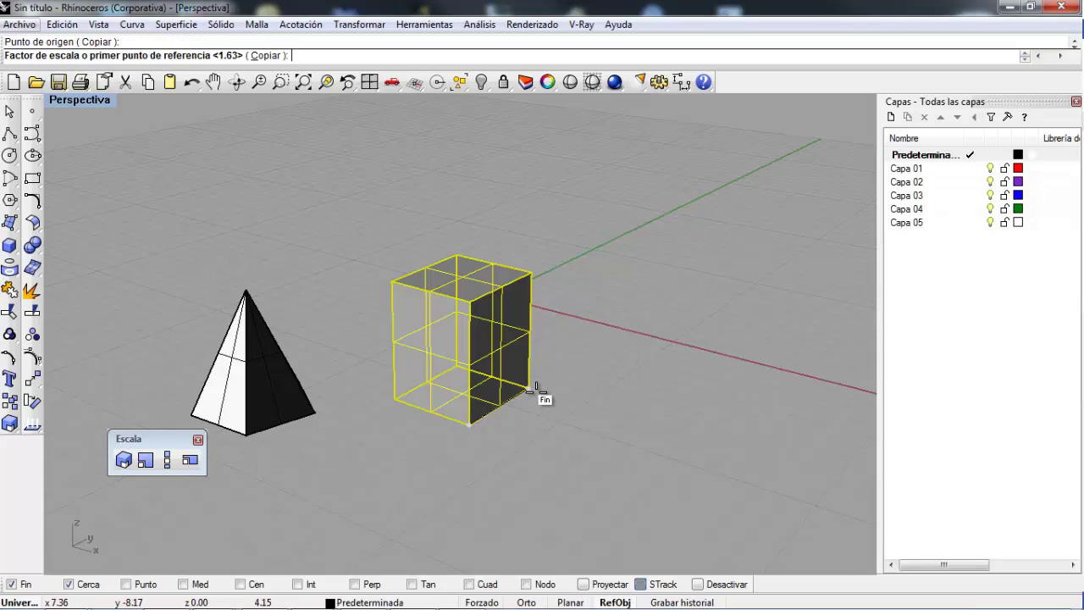
click(535, 388)
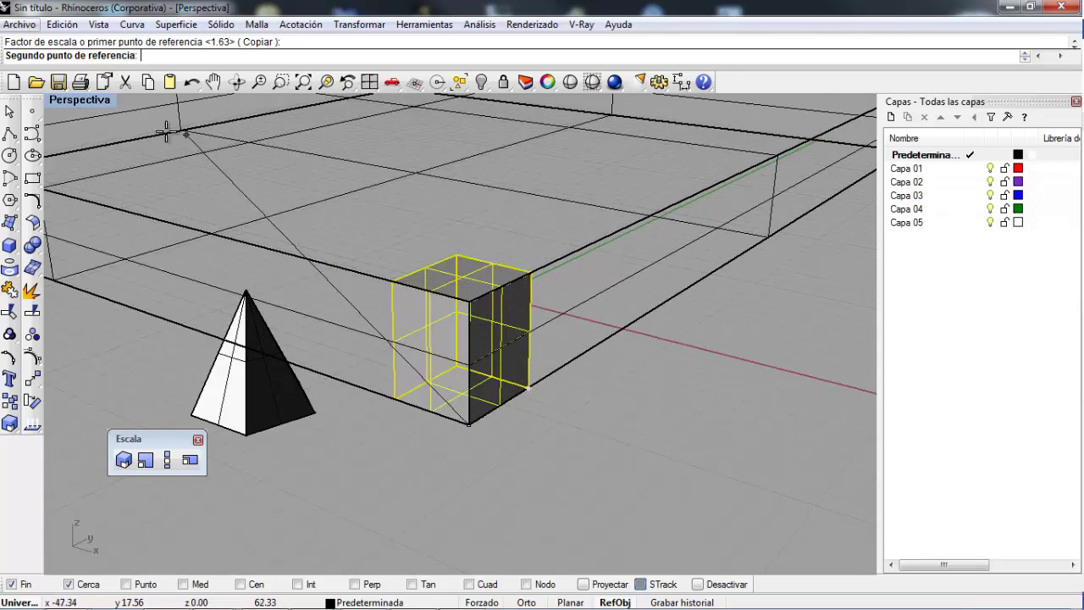
double_click(74, 103)
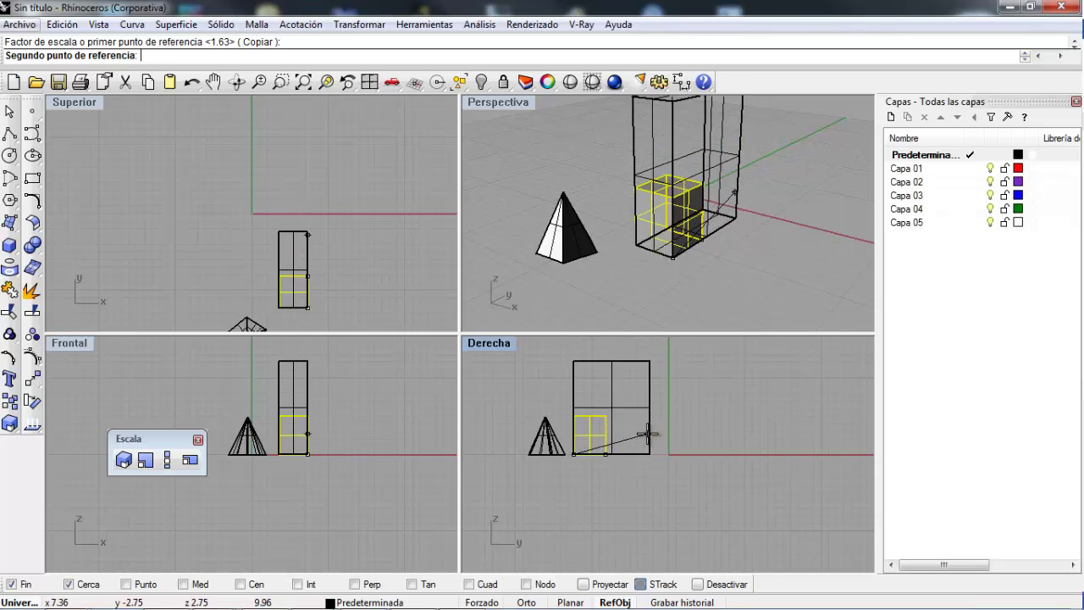
click(647, 433)
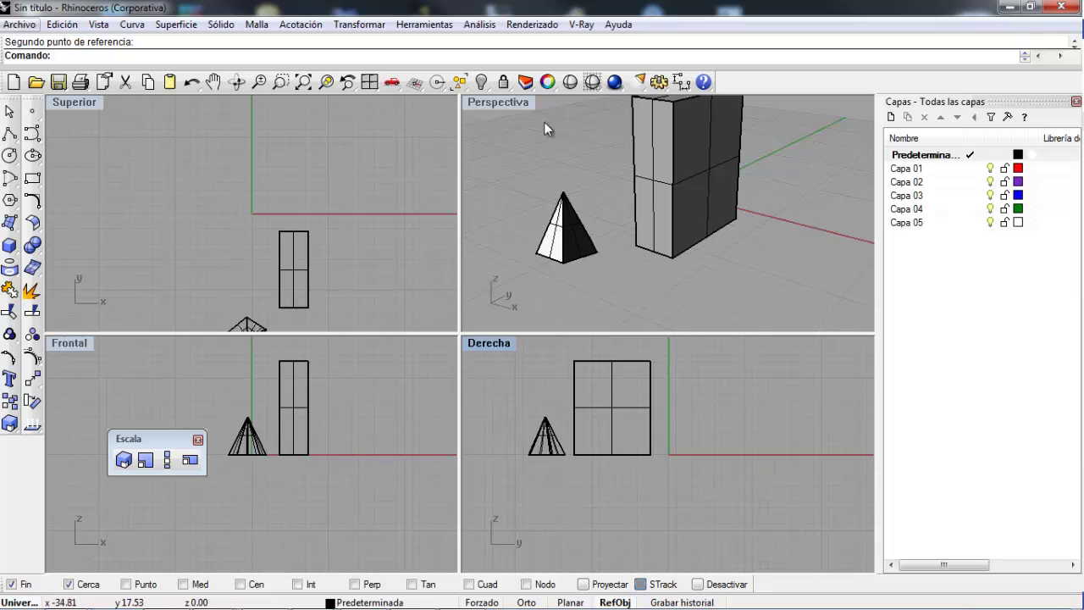
Undo the 2D scaling of the box in the maximized Perspectiva view and deselect the box.
double_click(513, 107)
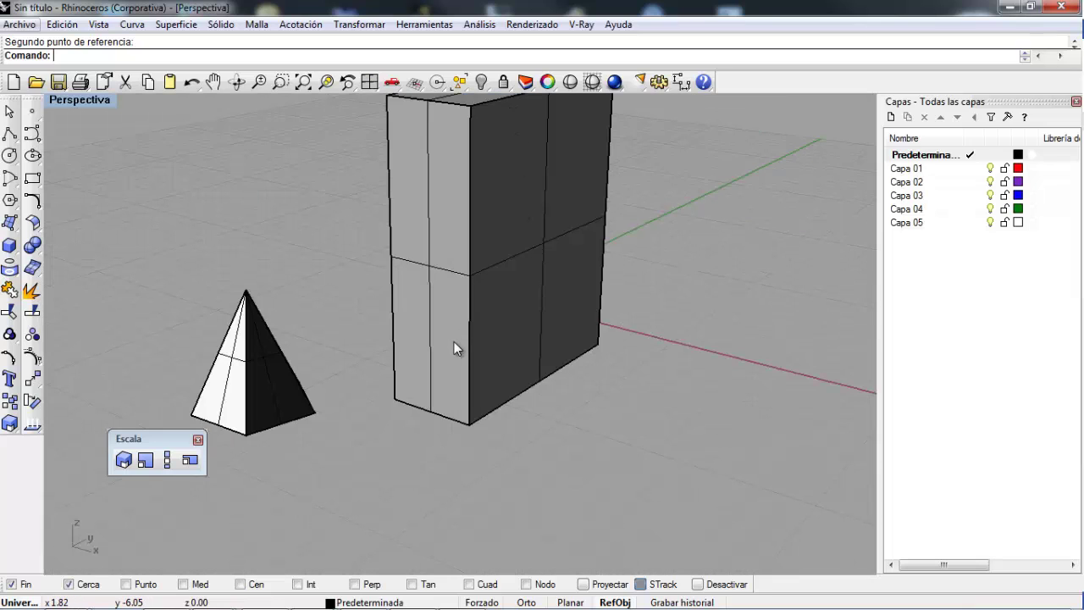
key(ctrl+z)
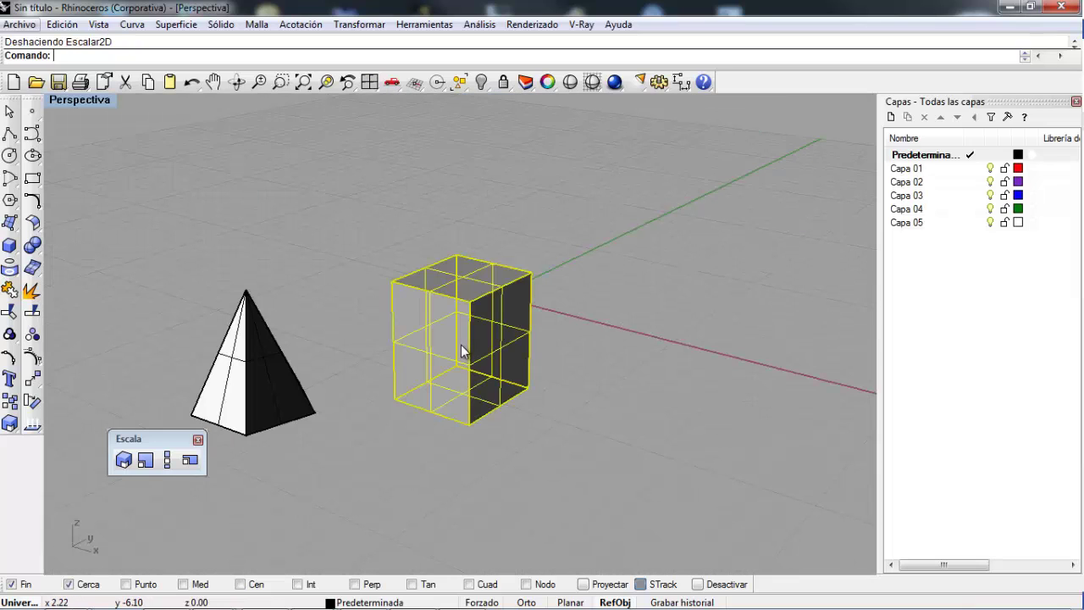
click(464, 455)
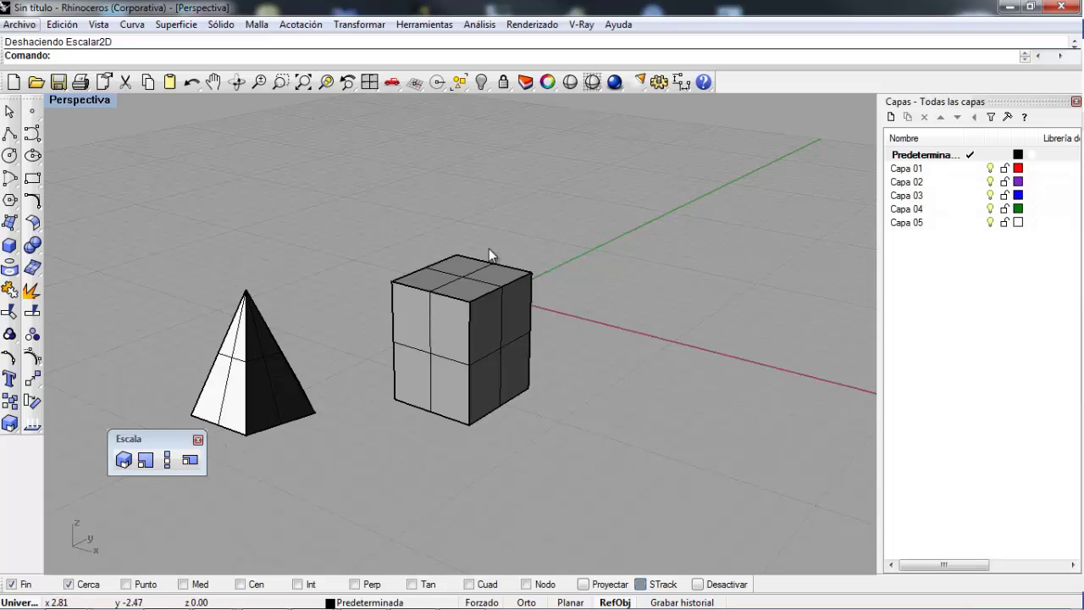
Scale the box in 1D vertically from its front base corner, referencing the top corner above it, by a factor of about 2.37.
click(169, 460)
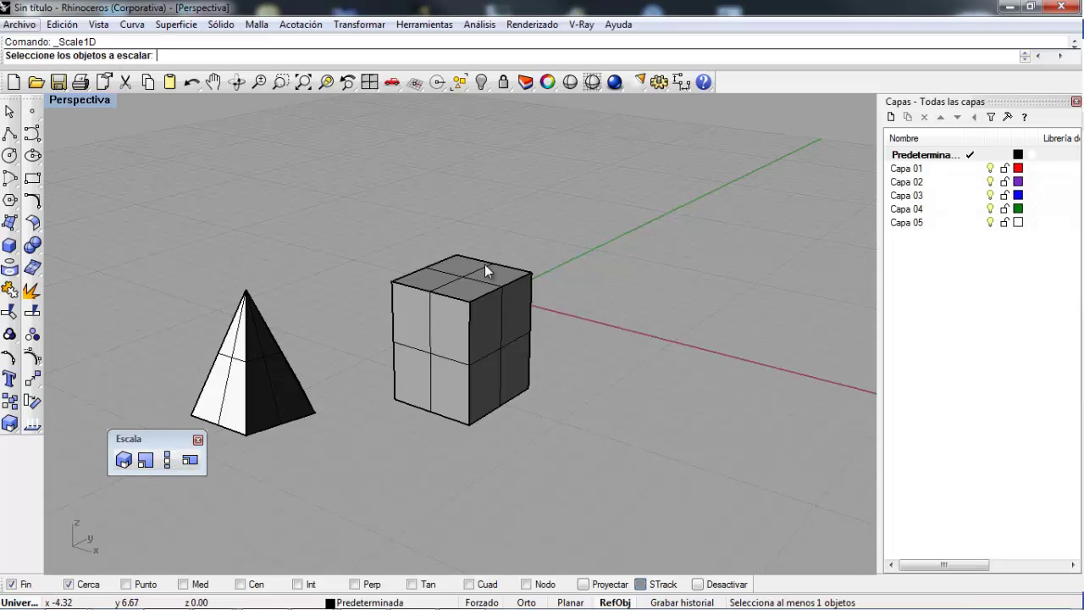
click(471, 309)
key(Return)
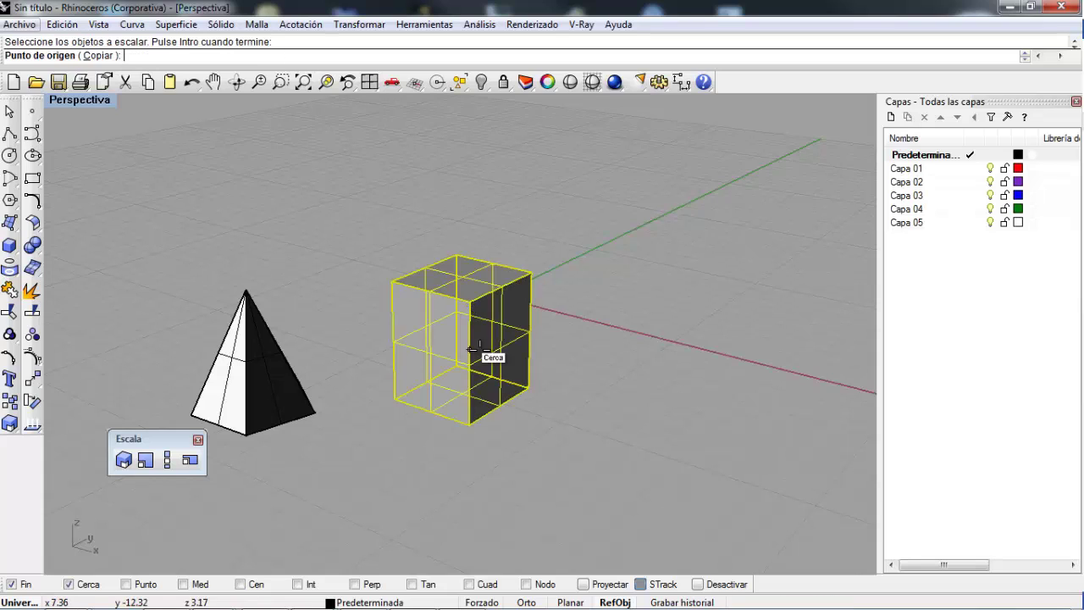
click(471, 421)
click(467, 298)
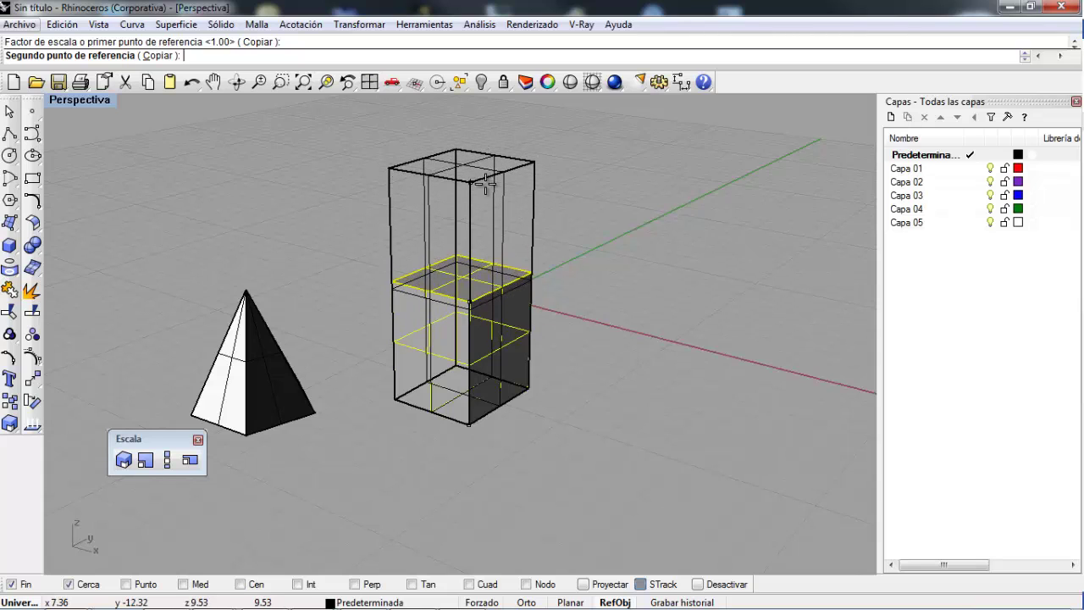
double_click(77, 98)
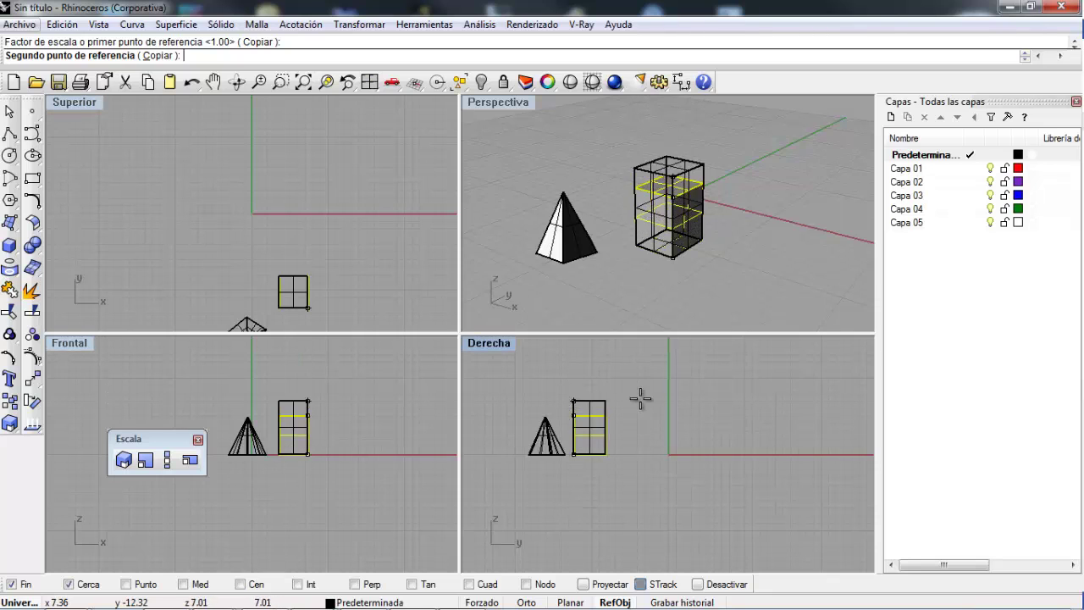
double_click(501, 101)
scroll(424, 271, down, 2)
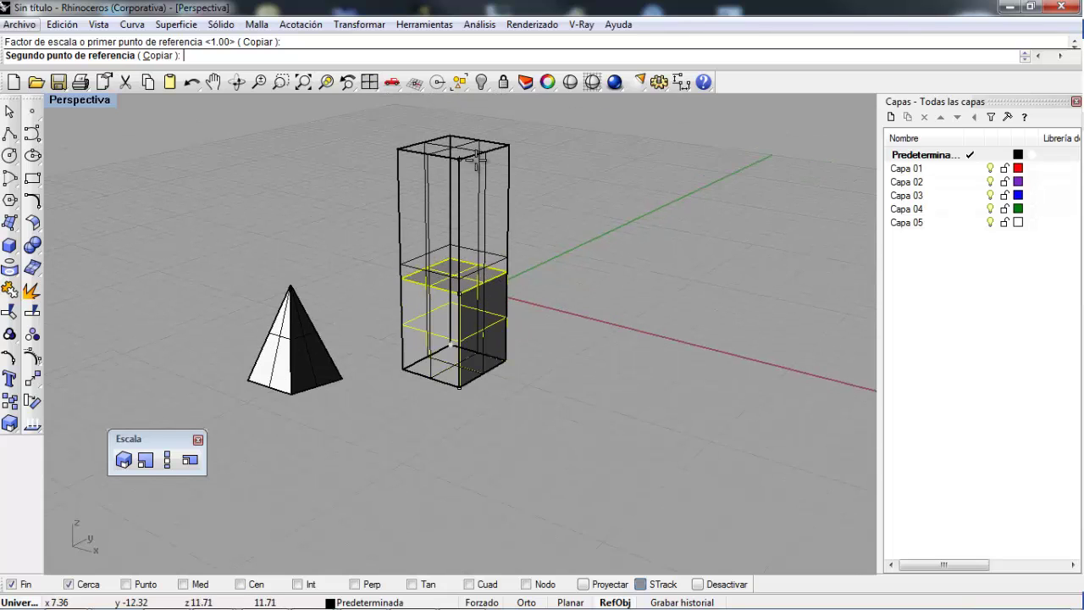
click(480, 155)
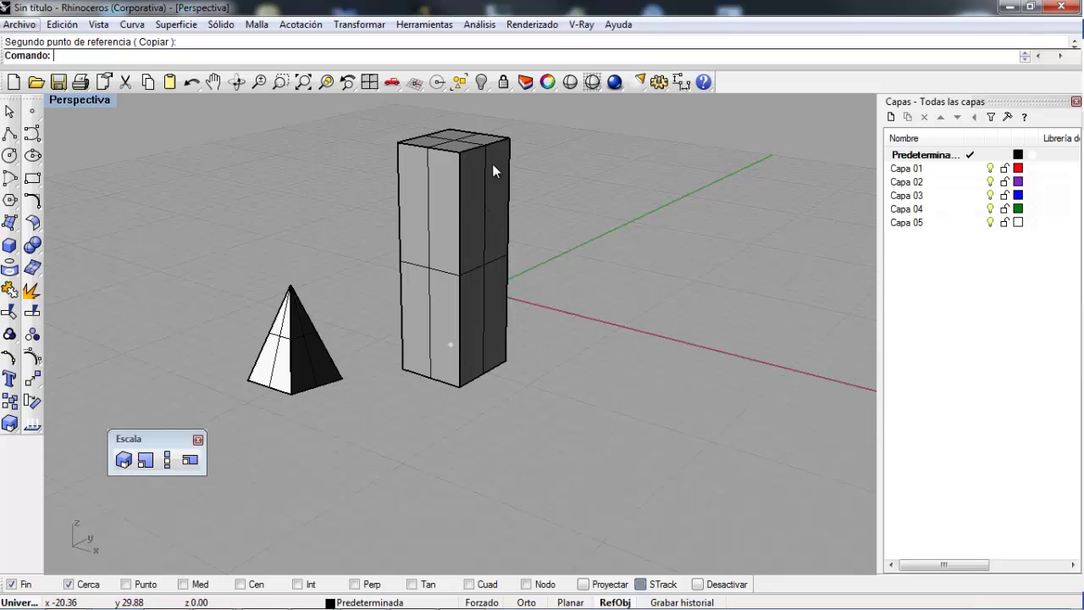
Scale the box in 1D along its Y-direction base edge from the front base corner, reducing its depth to about 2 m.
click(168, 464)
click(477, 356)
key(Return)
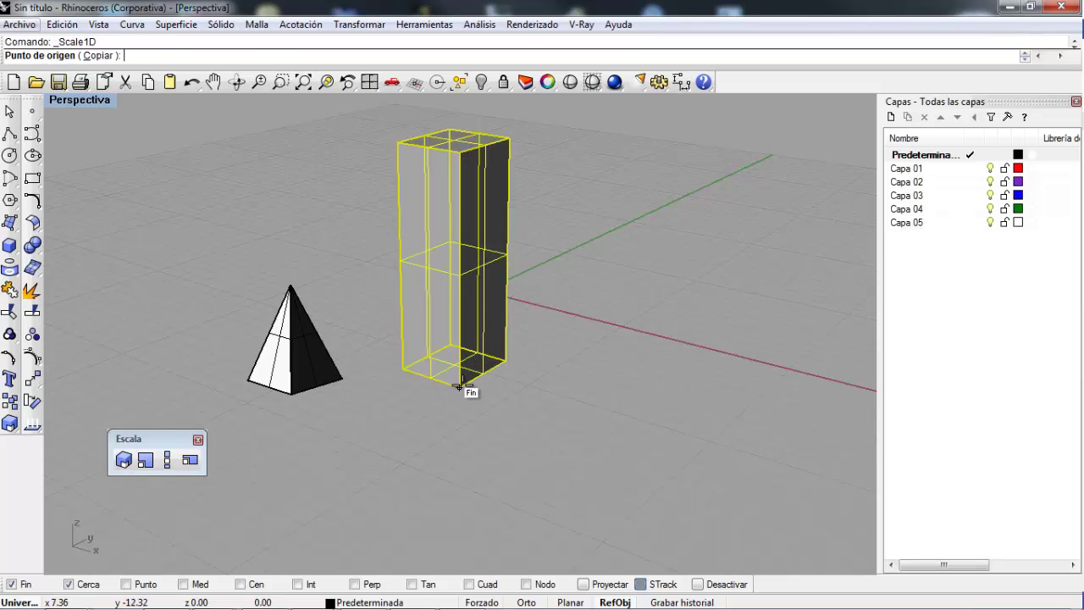
click(458, 387)
click(506, 361)
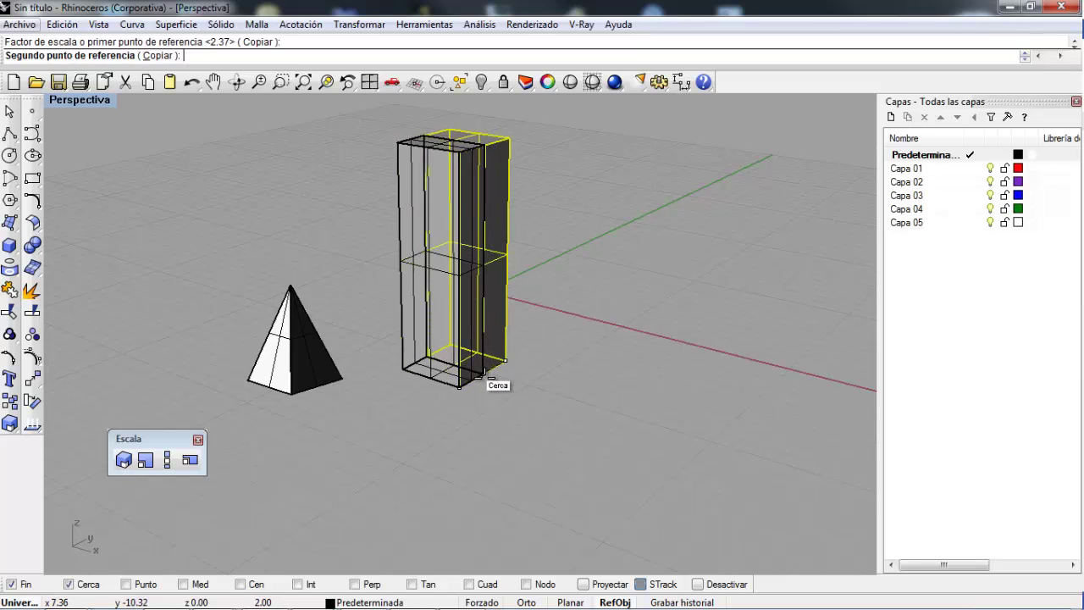
click(488, 376)
click(494, 433)
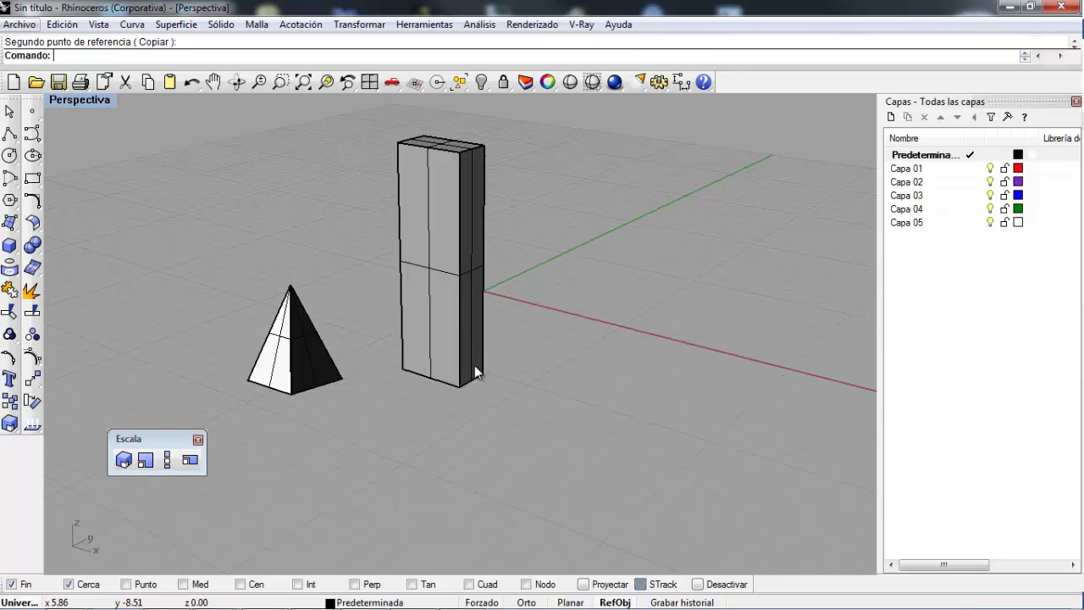
click(189, 461)
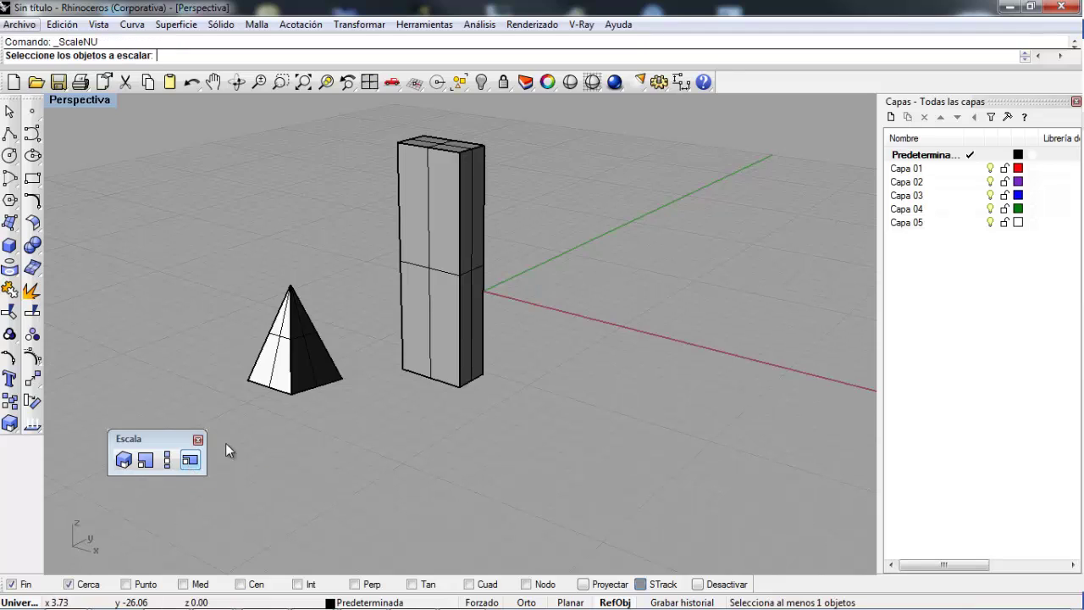
click(462, 368)
key(Return)
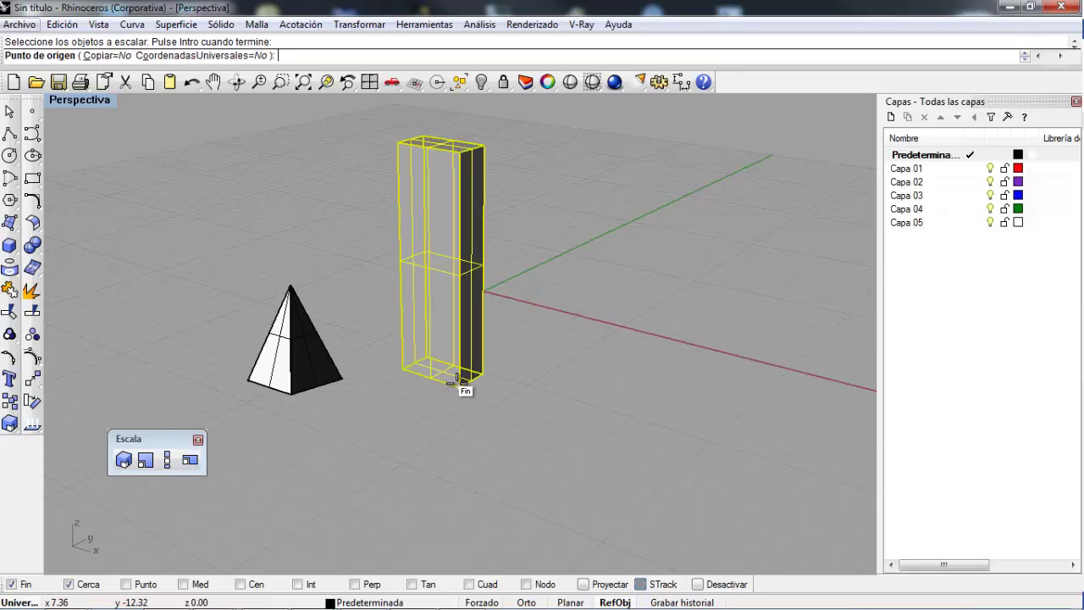
click(458, 380)
click(483, 374)
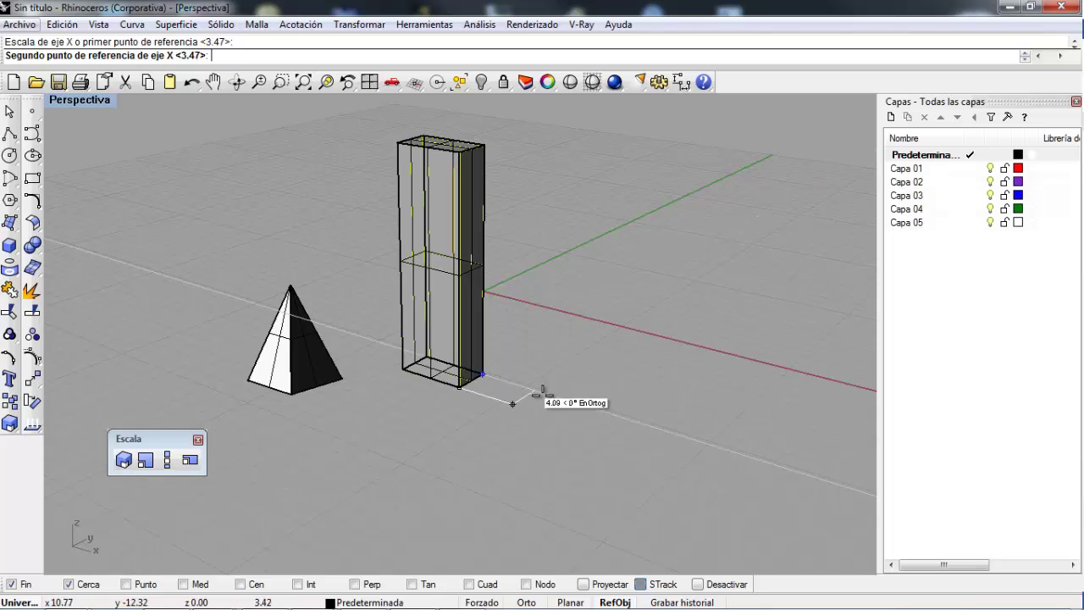
click(574, 410)
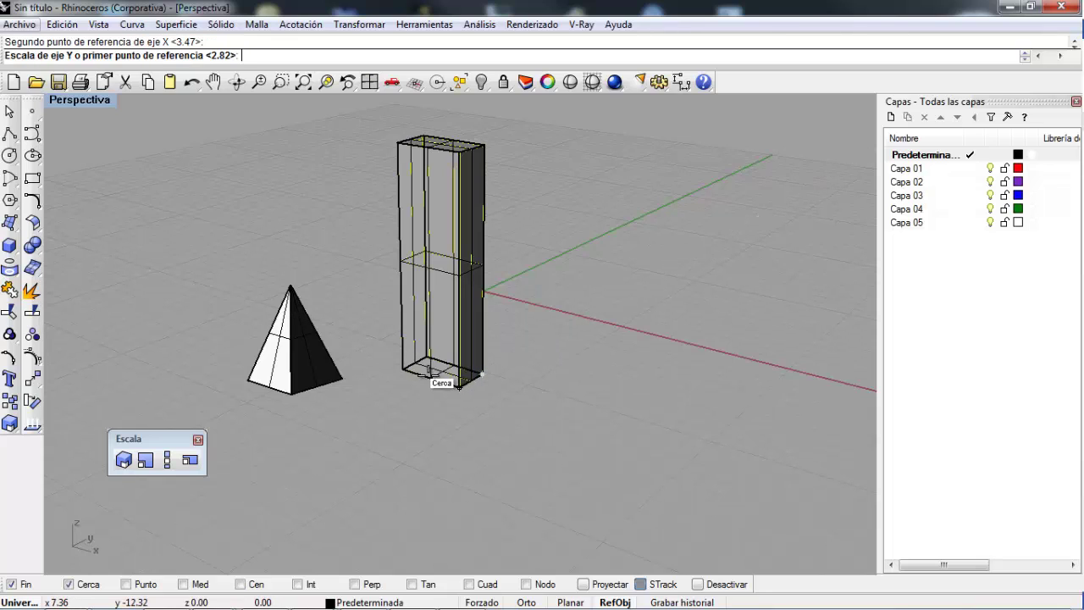
click(404, 369)
click(481, 401)
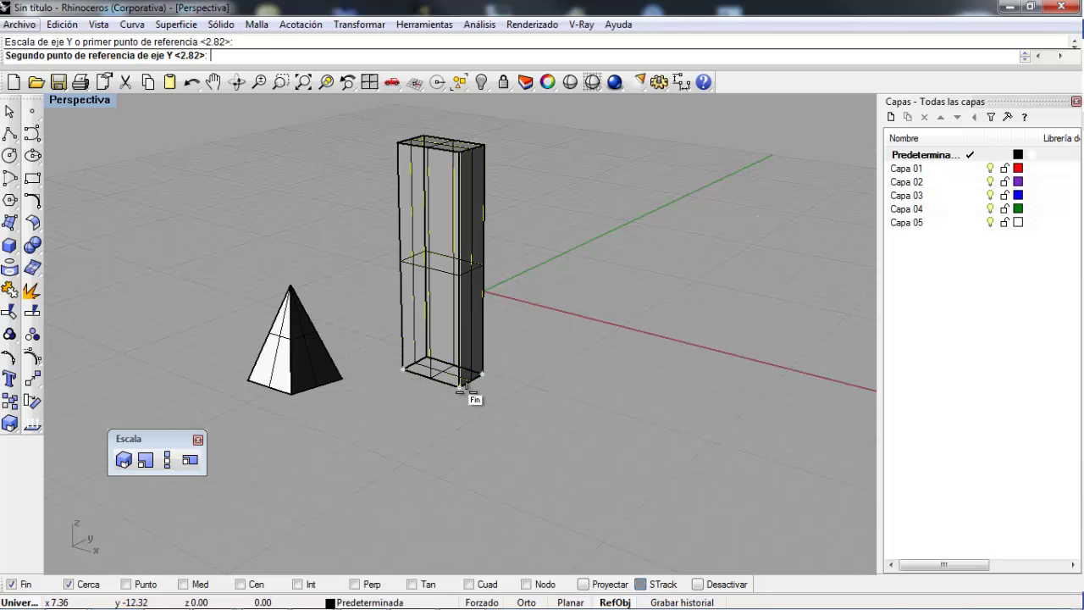
click(469, 362)
Scale the box non-uniformly from its front base corner, widening it along X and deepening it along Y with the adjacent base corners as references.
right_click(468, 364)
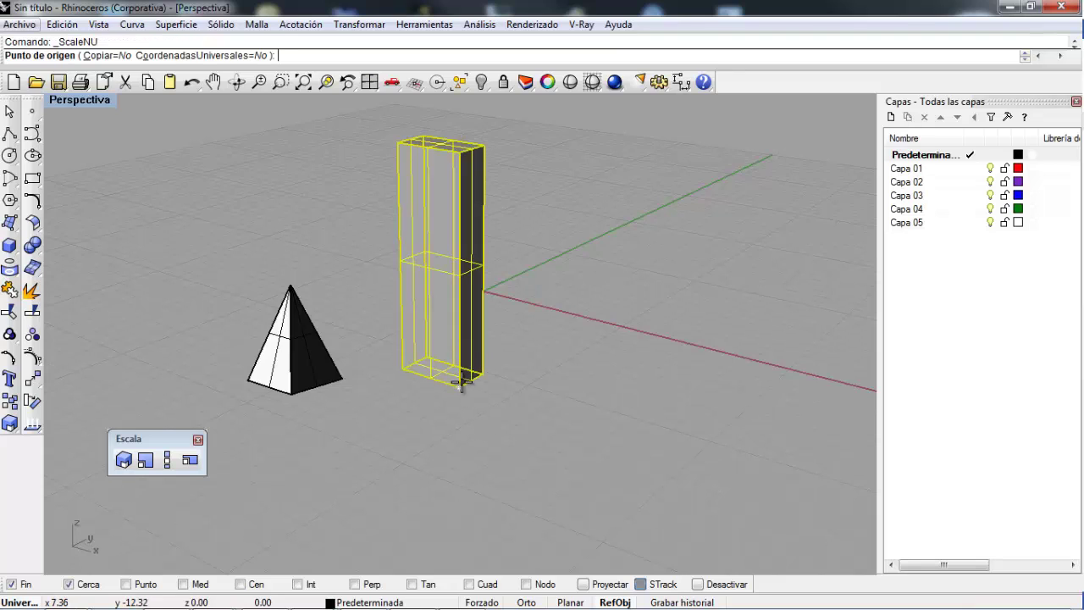
click(462, 383)
click(404, 370)
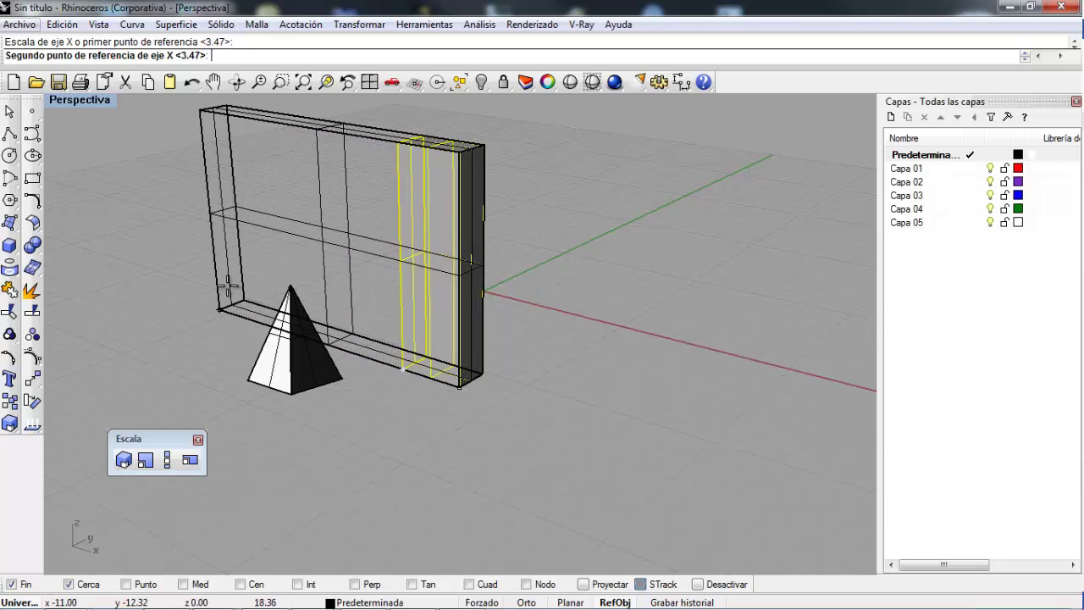
click(213, 346)
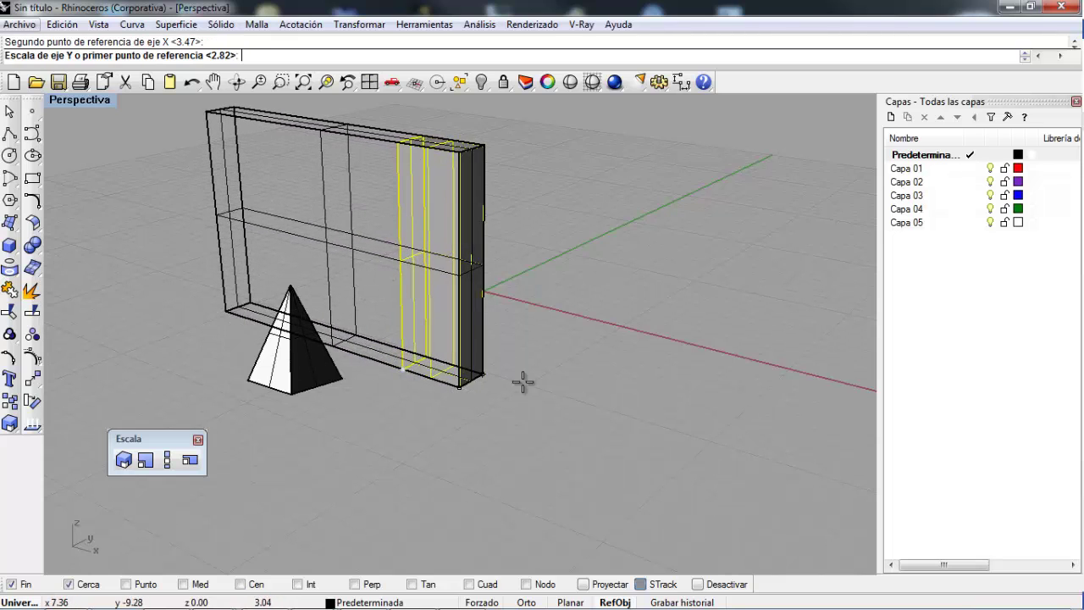
click(484, 376)
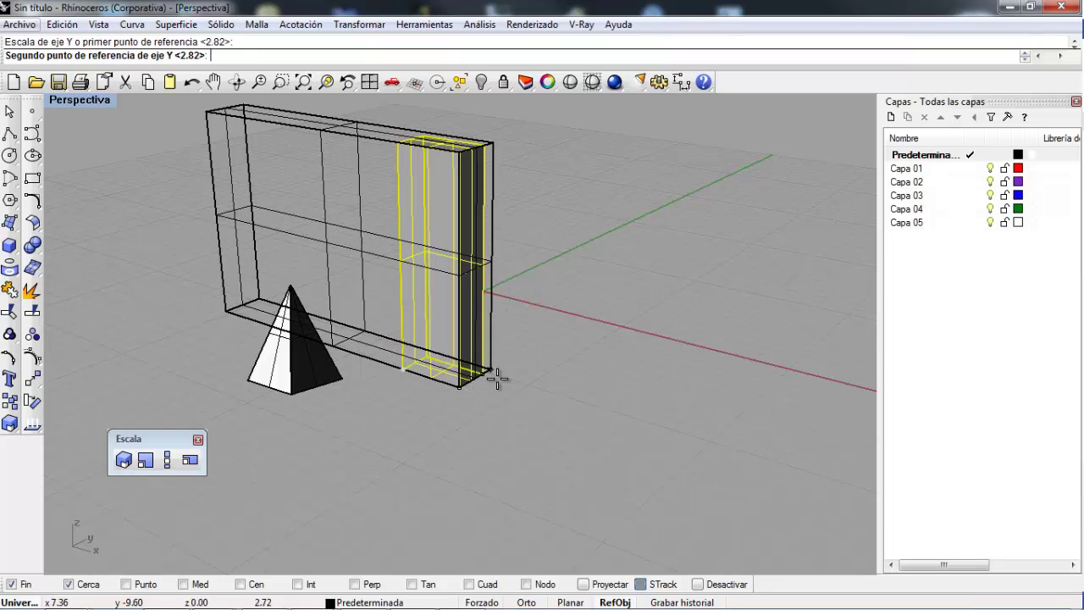
click(601, 337)
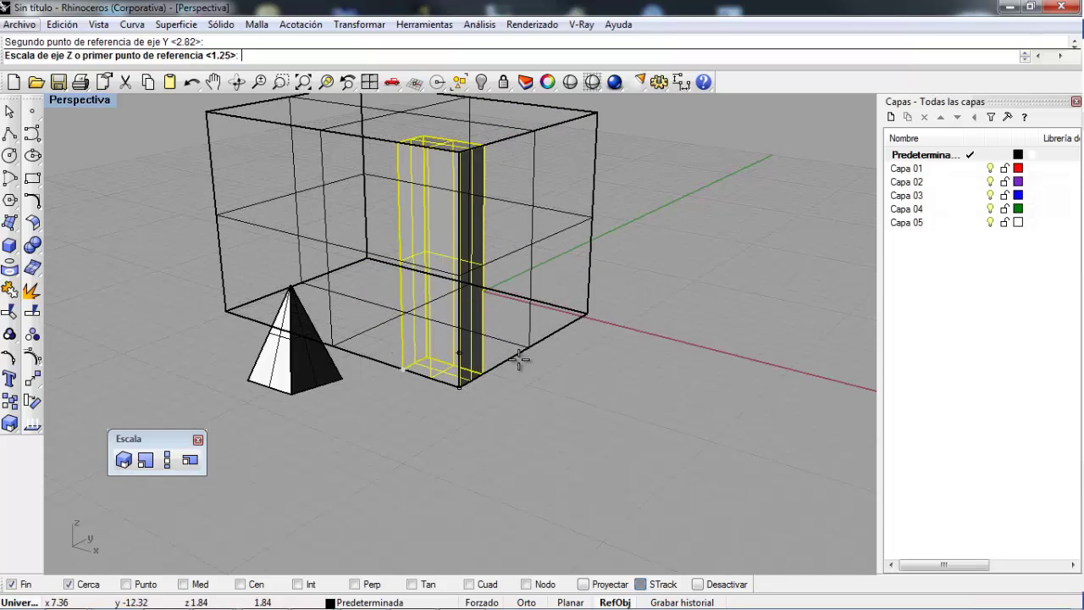
Complete the non-uniform scaling along Z, referencing the top corner above the origin and stretching the box slightly upward, and deselect the box.
click(463, 146)
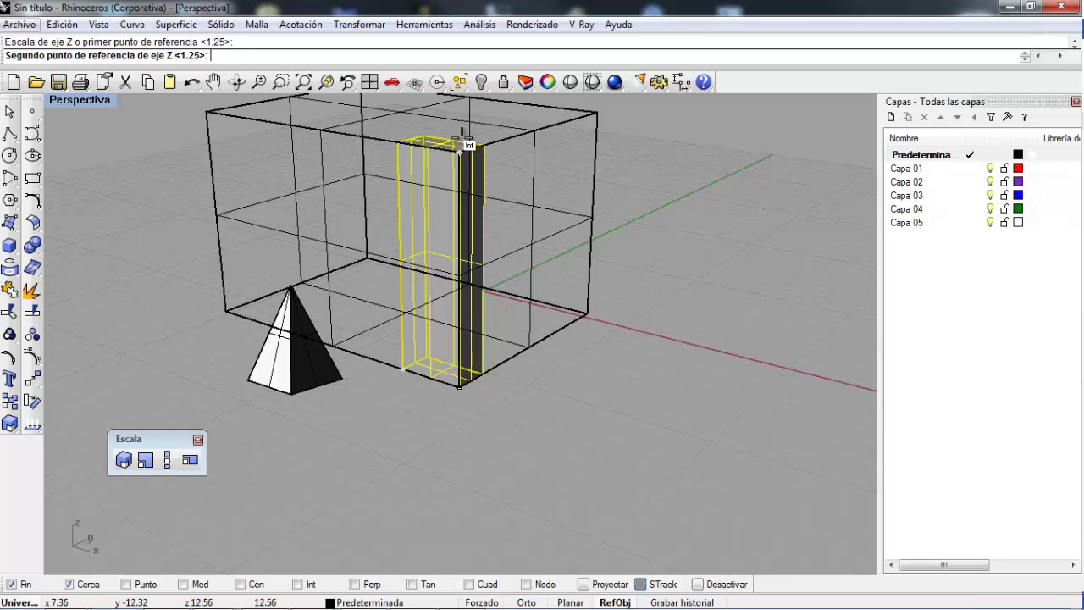
click(465, 120)
scroll(523, 347, down, 2)
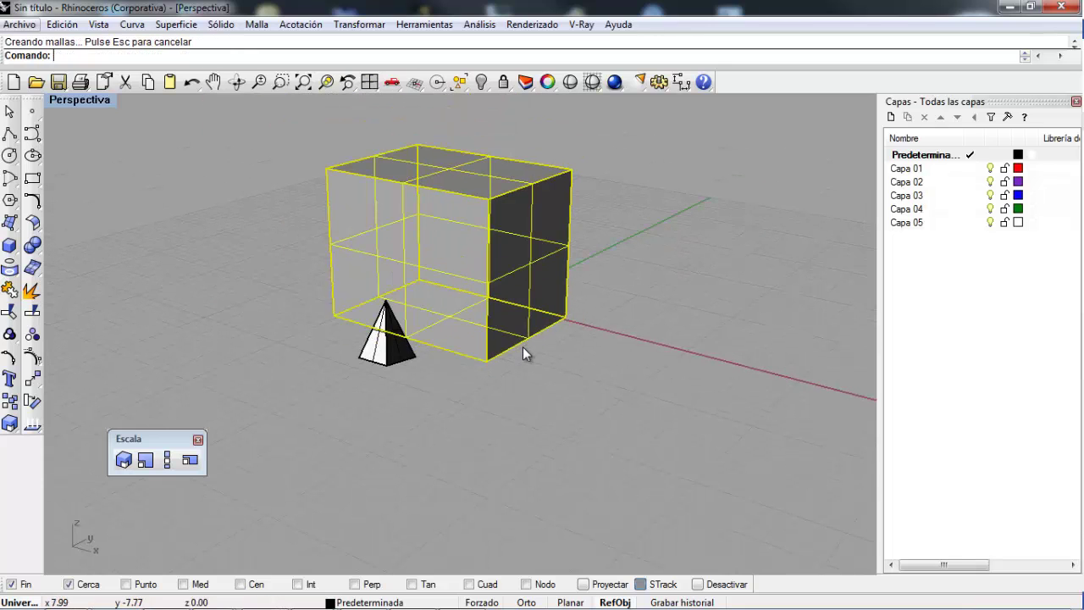
click(538, 384)
right_drag(581, 329, 584, 353)
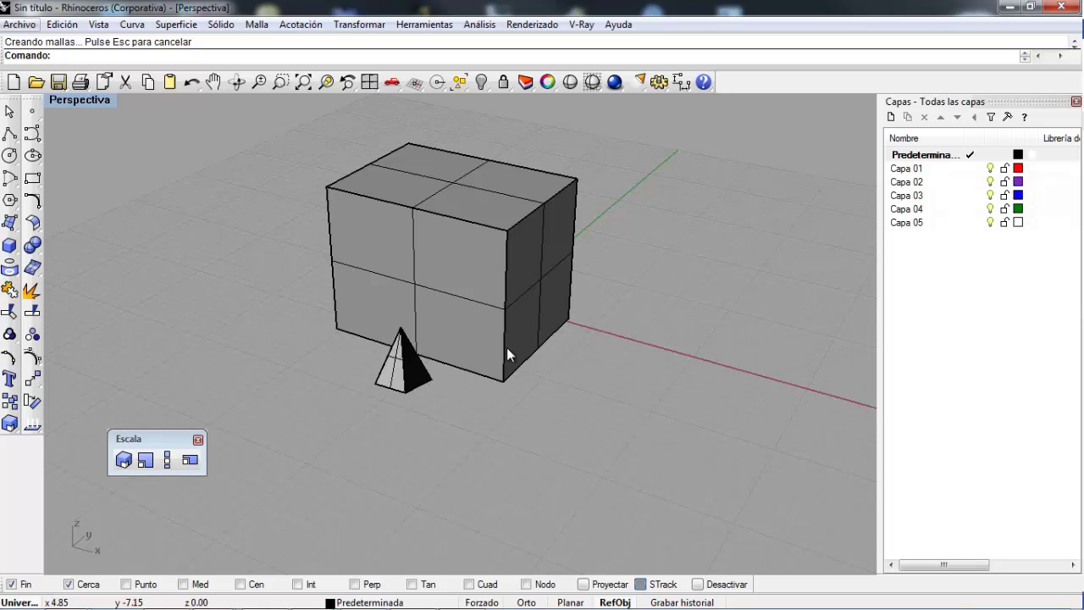
right_drag(599, 335, 537, 273)
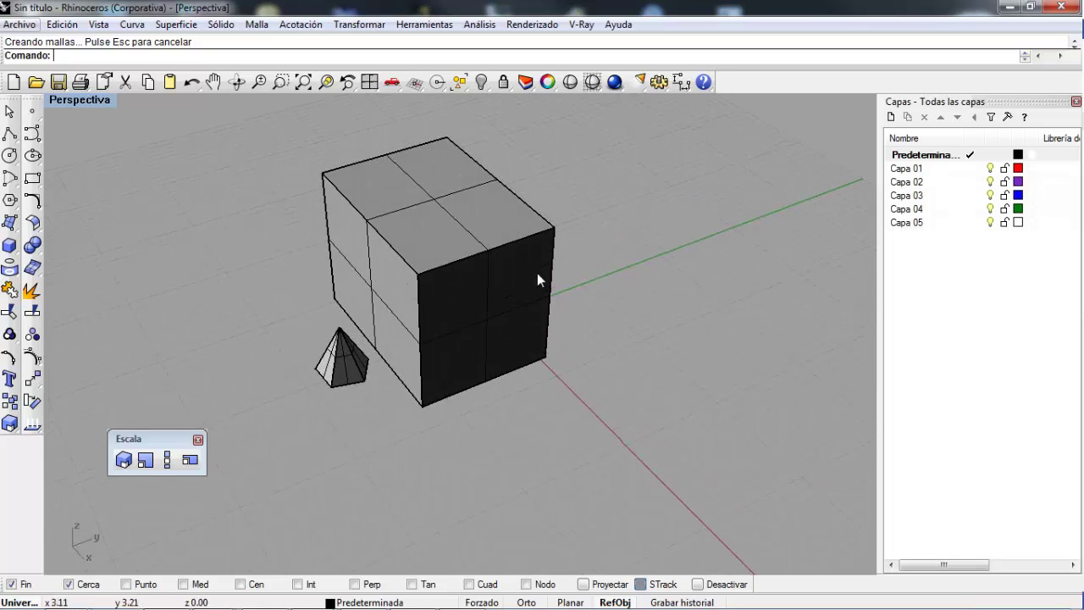